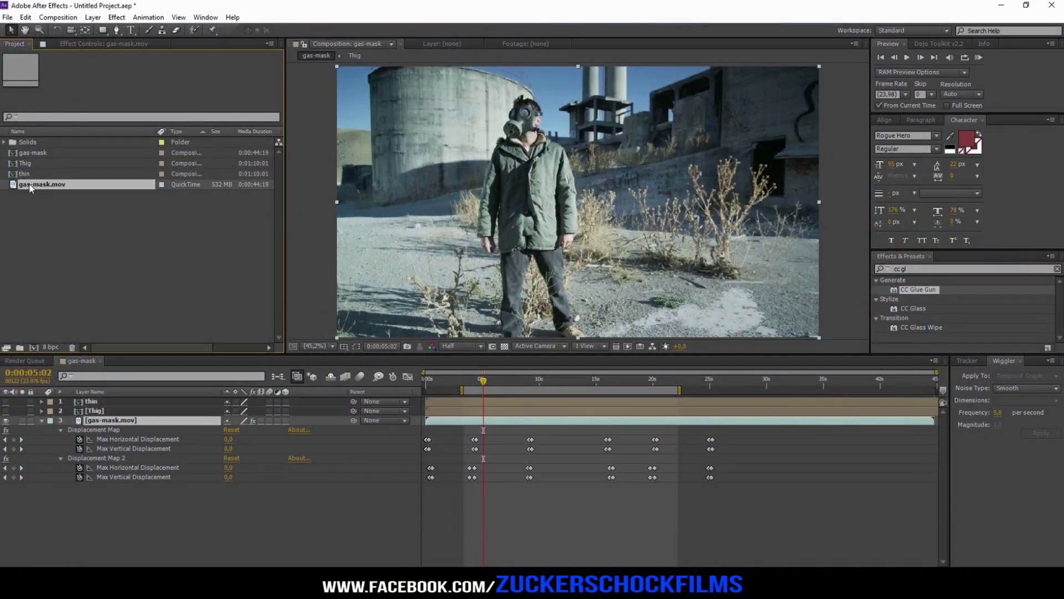
# Step: Make composition gas-mask 2 from the gas-mask.mov footage via the new-composition button
pyautogui.click(32, 345)
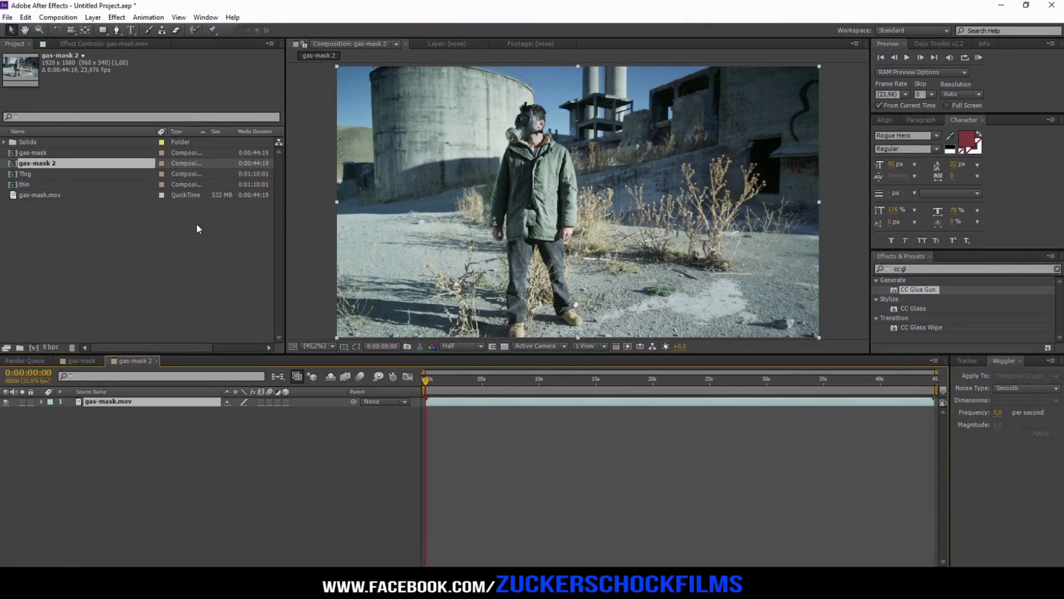
# Step: Create a new composition named SMALL
pyautogui.click(58, 17)
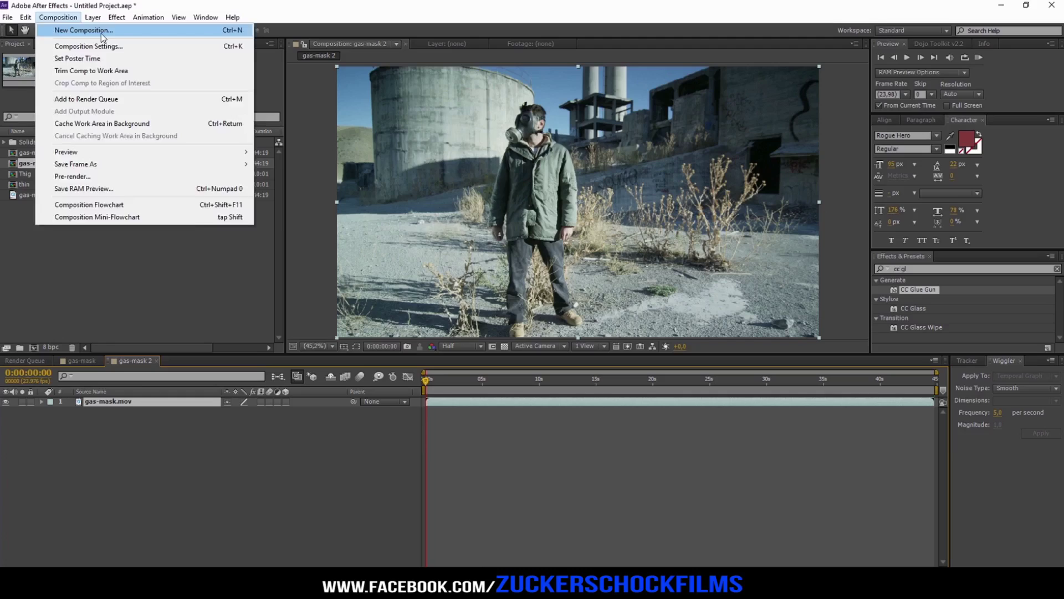
pyautogui.click(101, 35)
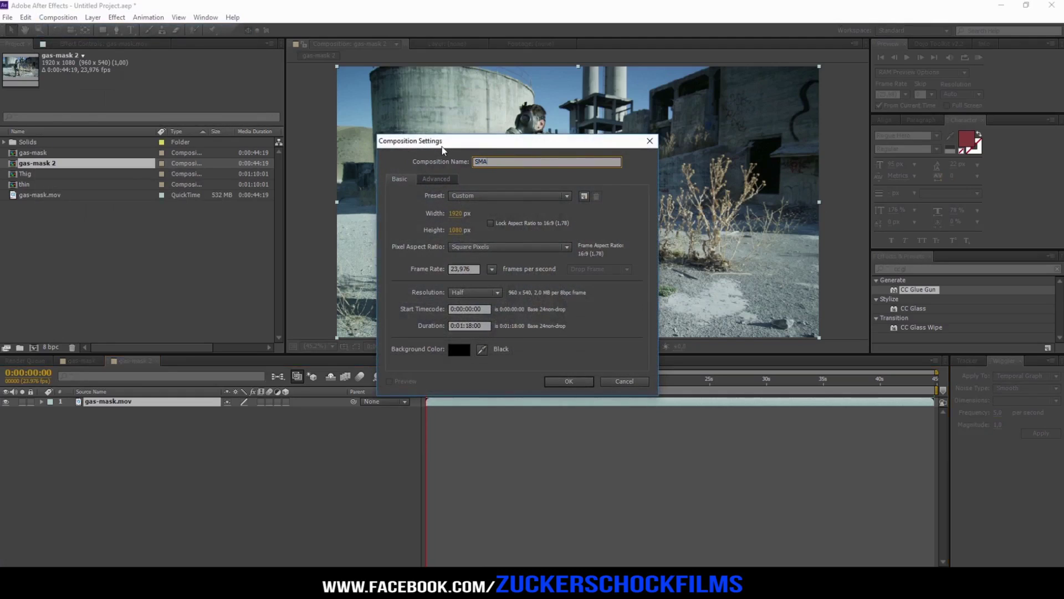
pyautogui.click(569, 381)
# Step: Add a full-frame white solid, White Solid 11, to the SMALL timeline
pyautogui.rightClick(291, 434)
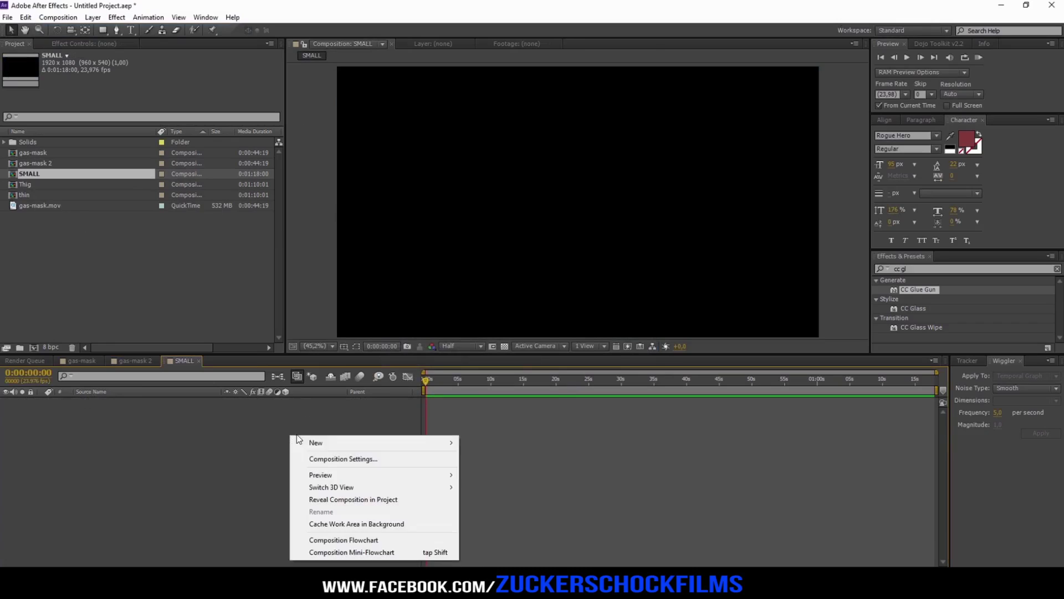
pyautogui.moveTo(374, 443)
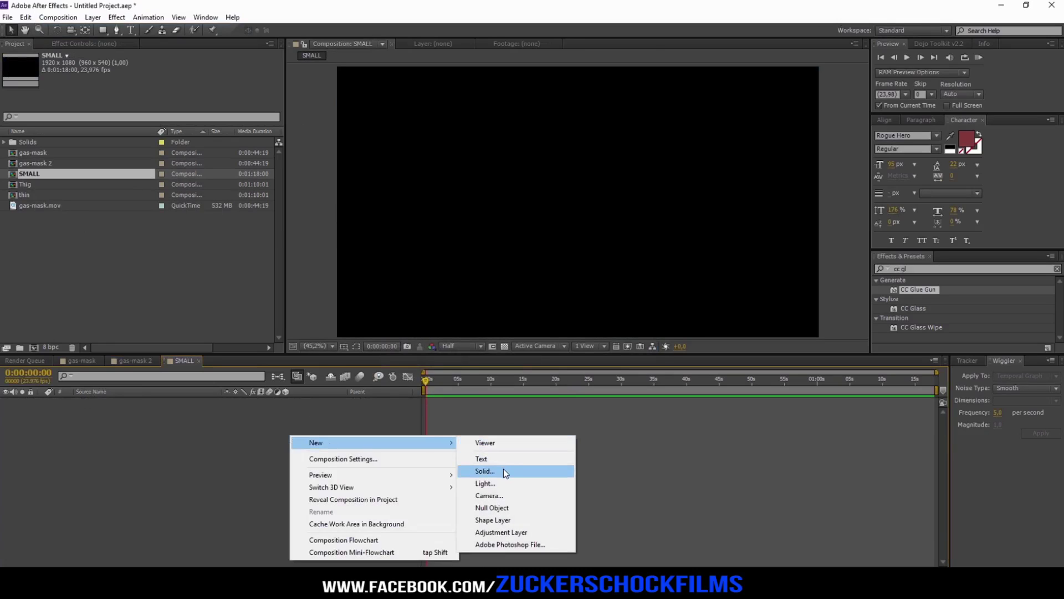
pyautogui.click(503, 468)
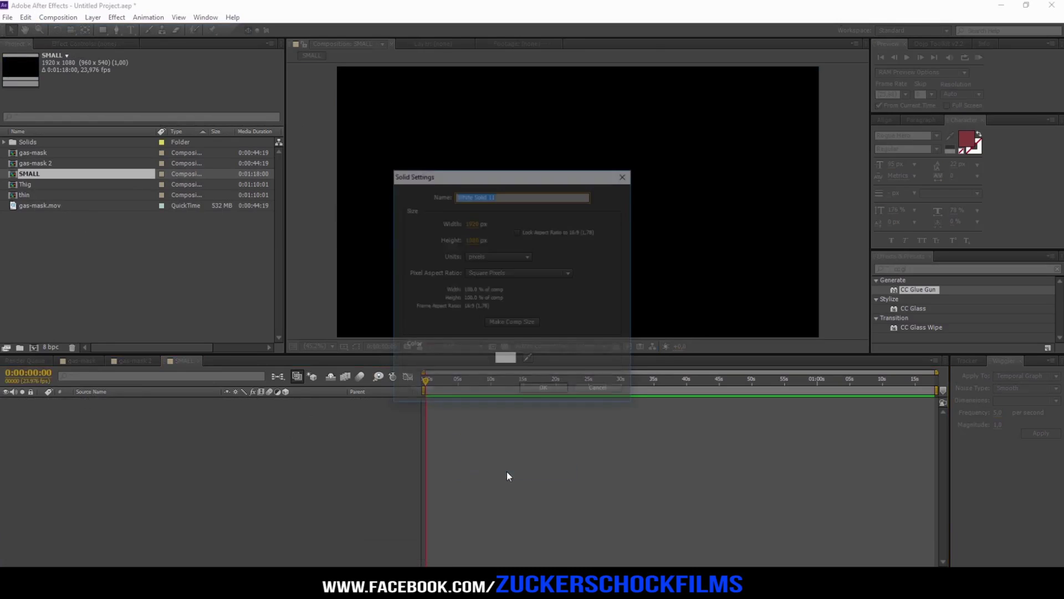
pyautogui.click(539, 391)
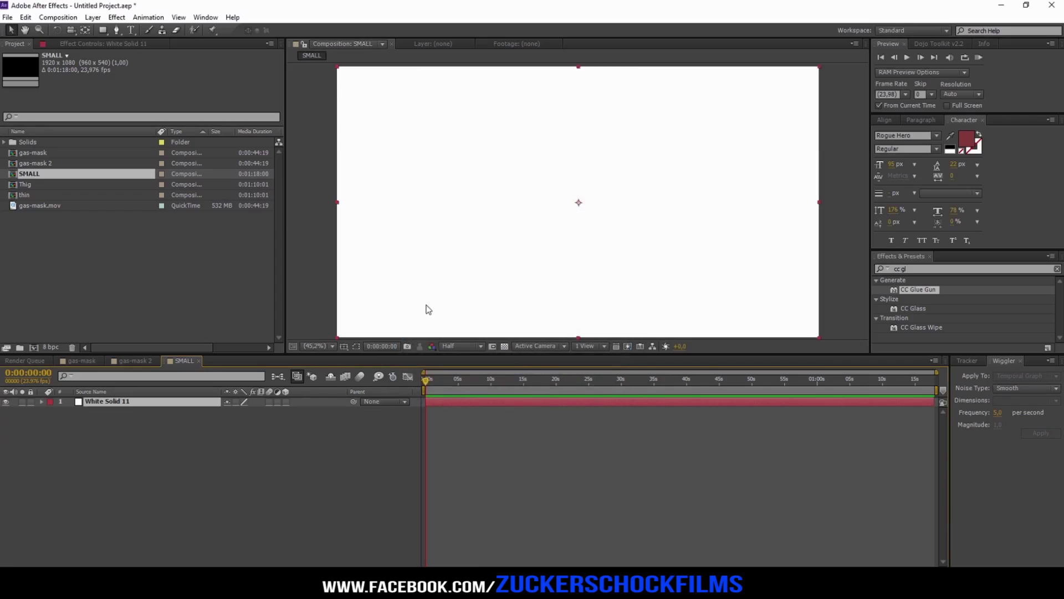
# Step: With the Rectangle tool, draw thin horizontal strip masks across the solid's upper area
pyautogui.click(101, 30)
pyautogui.press(',')
pyautogui.press(',')
pyautogui.moveTo(421, 130)
pyautogui.mouseDown()
pyautogui.moveTo(638, 136)
pyautogui.moveTo(471, 151)
pyautogui.moveTo(522, 163)
pyautogui.mouseUp()
pyautogui.moveTo(560, 157); pyautogui.dragTo(611, 160)
pyautogui.moveTo(675, 131); pyautogui.dragTo(734, 131)
pyautogui.moveTo(631, 144); pyautogui.dragTo(724, 145)
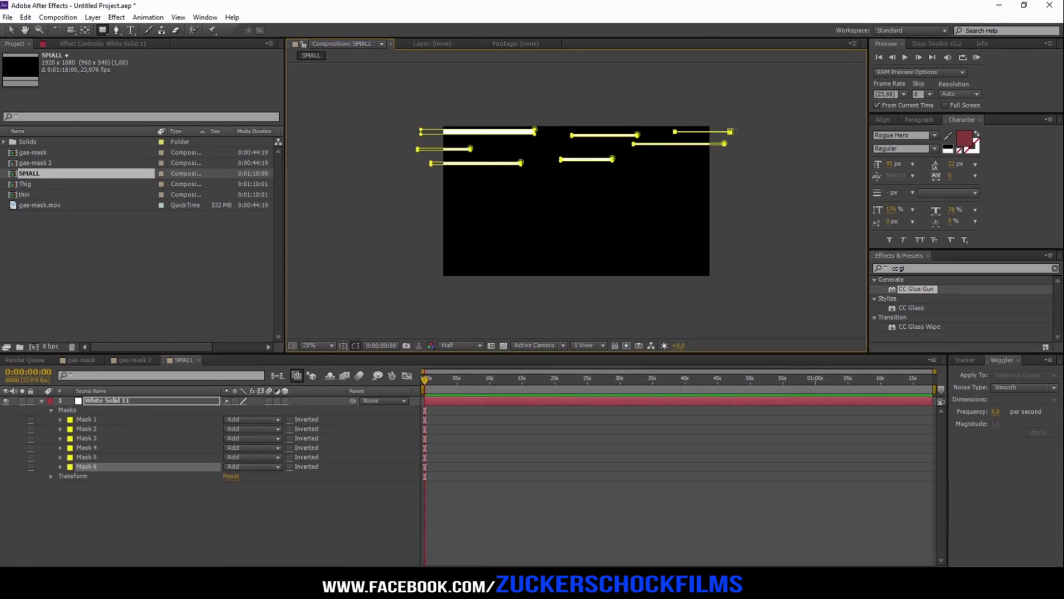
pyautogui.moveTo(670, 164); pyautogui.dragTo(706, 165)
pyautogui.moveTo(637, 176); pyautogui.dragTo(724, 179)
pyautogui.moveTo(445, 189); pyautogui.dragTo(525, 191)
pyautogui.moveTo(423, 234)
pyautogui.mouseDown()
pyautogui.moveTo(542, 237)
pyautogui.moveTo(484, 237)
pyautogui.moveTo(573, 223)
pyautogui.mouseUp()
pyautogui.moveTo(566, 191); pyautogui.dragTo(643, 194)
pyautogui.moveTo(525, 149); pyautogui.dragTo(568, 152)
pyautogui.moveTo(539, 176)
pyautogui.mouseDown()
pyautogui.moveTo(597, 179)
pyautogui.moveTo(644, 214)
pyautogui.moveTo(733, 201)
pyautogui.mouseUp()
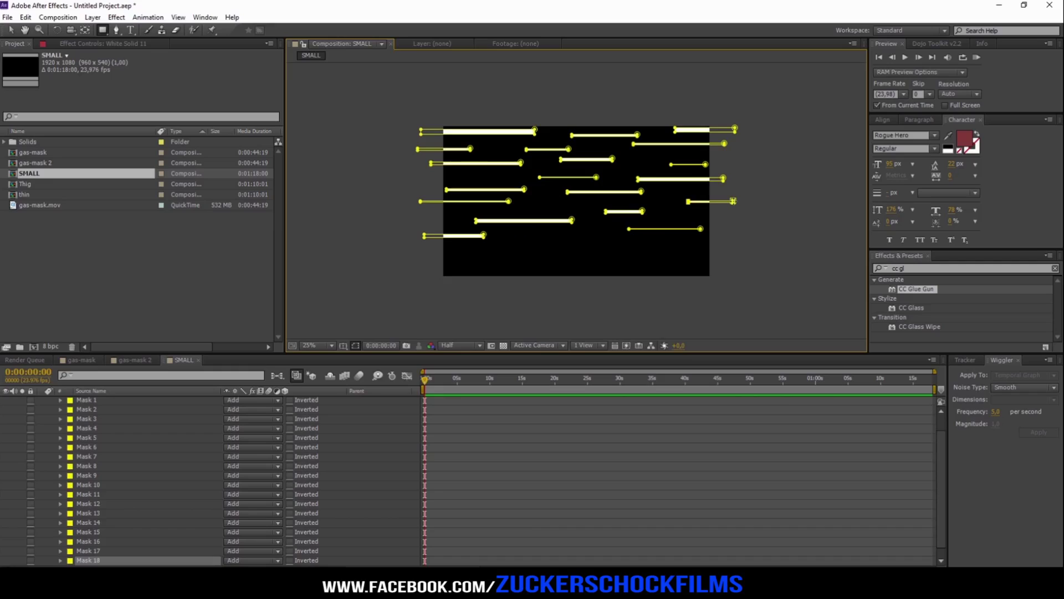
# Step: Add more thin strip masks in the lower half of the white solid
pyautogui.moveTo(674, 246); pyautogui.dragTo(728, 247)
pyautogui.moveTo(669, 270); pyautogui.dragTo(720, 270)
pyautogui.moveTo(495, 273); pyautogui.dragTo(566, 273)
pyautogui.moveTo(434, 254); pyautogui.dragTo(493, 257)
pyautogui.moveTo(532, 243)
pyautogui.mouseDown()
pyautogui.moveTo(594, 244)
pyautogui.moveTo(634, 255)
pyautogui.moveTo(634, 267)
pyautogui.mouseUp()
pyautogui.moveTo(513, 231)
pyautogui.mouseDown()
pyautogui.moveTo(560, 232)
pyautogui.moveTo(557, 205)
pyautogui.mouseUp()
pyautogui.moveTo(627, 156); pyautogui.dragTo(655, 158)
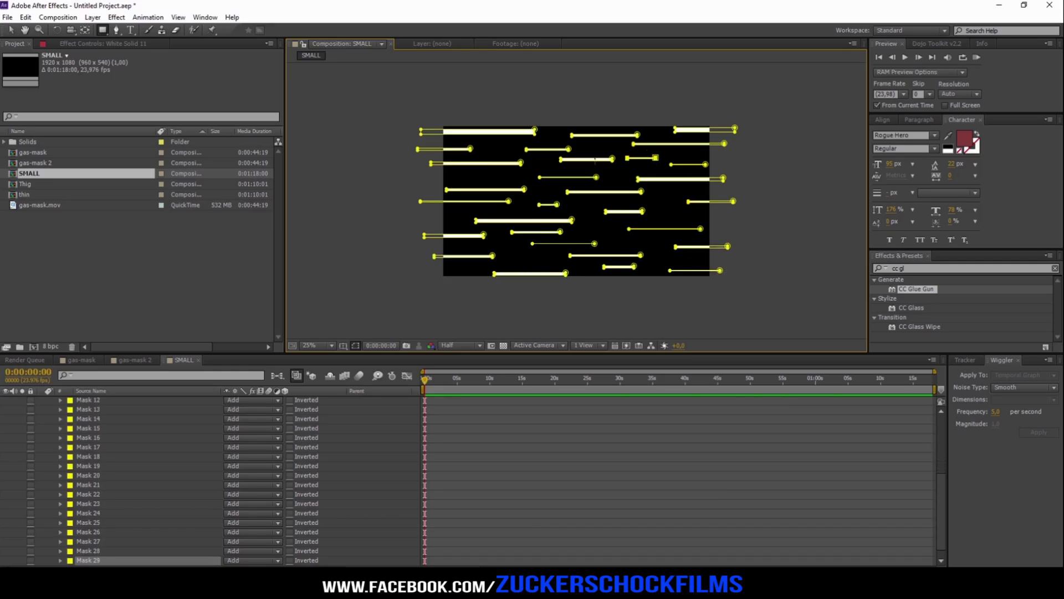
# Step: Create a composition named BIG holding a white solid, White Solid 12
pyautogui.click(67, 18)
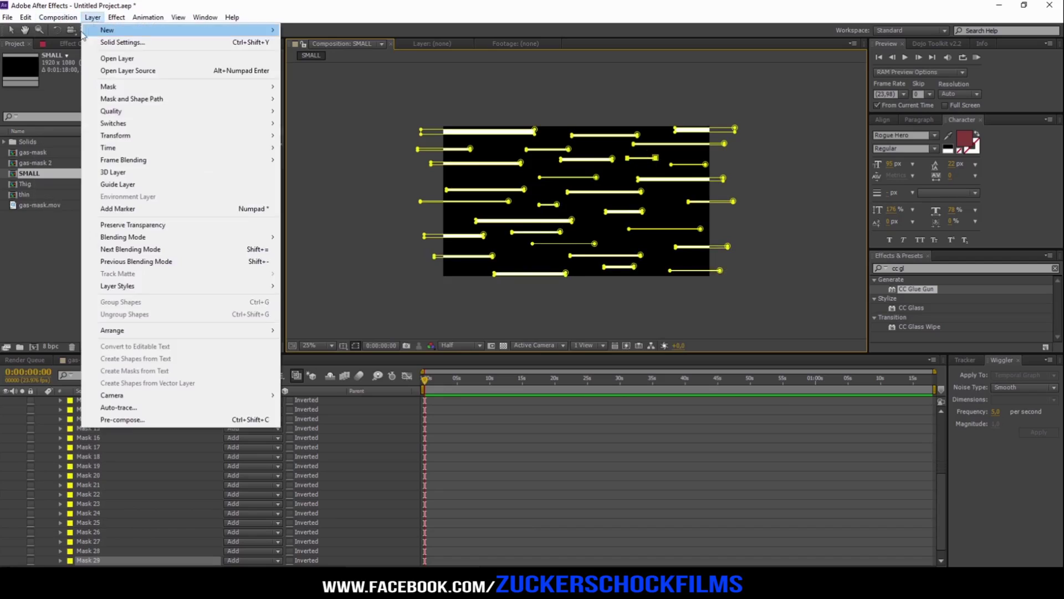
pyautogui.click(83, 29)
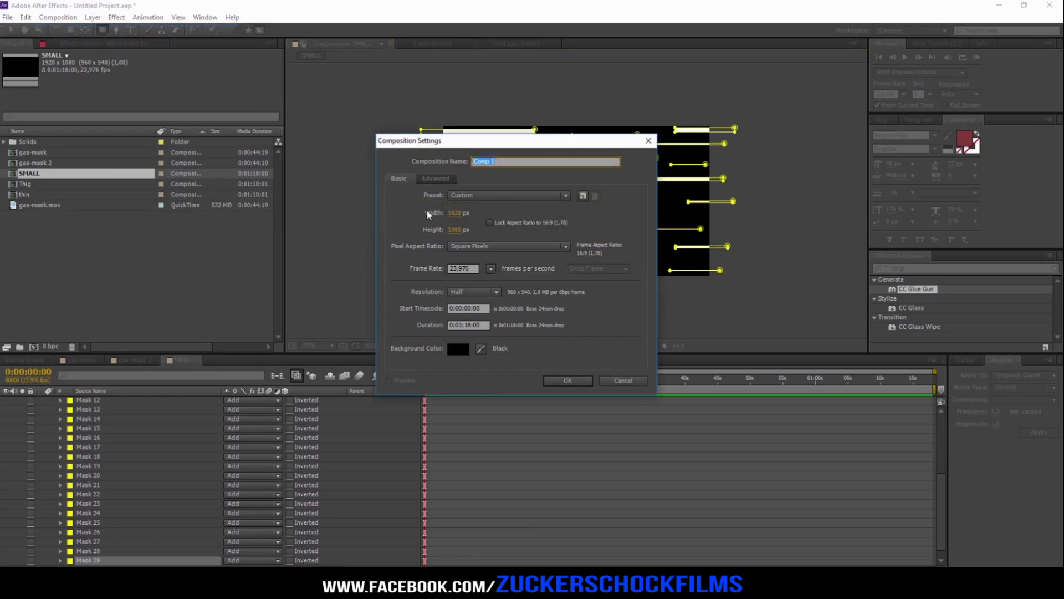
pyautogui.write('BIG')
pyautogui.press('Return')
pyautogui.rightClick(140, 426)
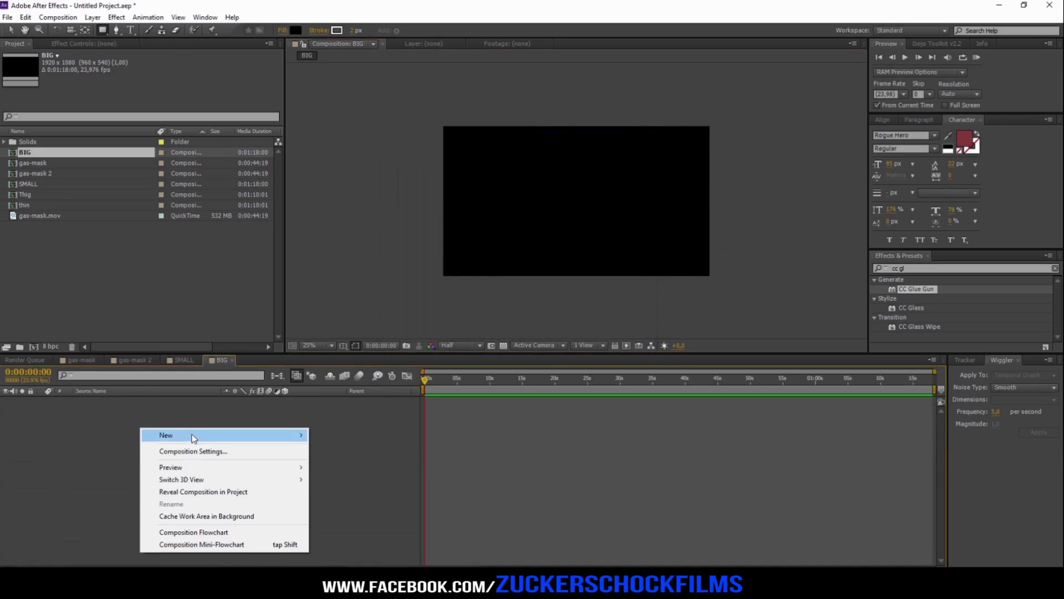
pyautogui.moveTo(222, 435)
pyautogui.click(359, 465)
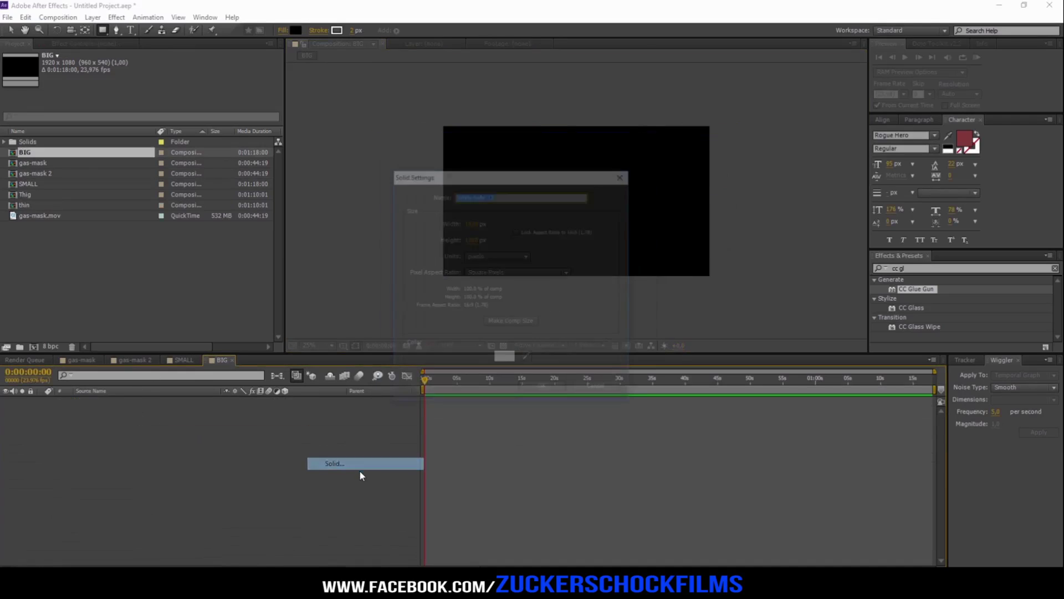
pyautogui.click(545, 391)
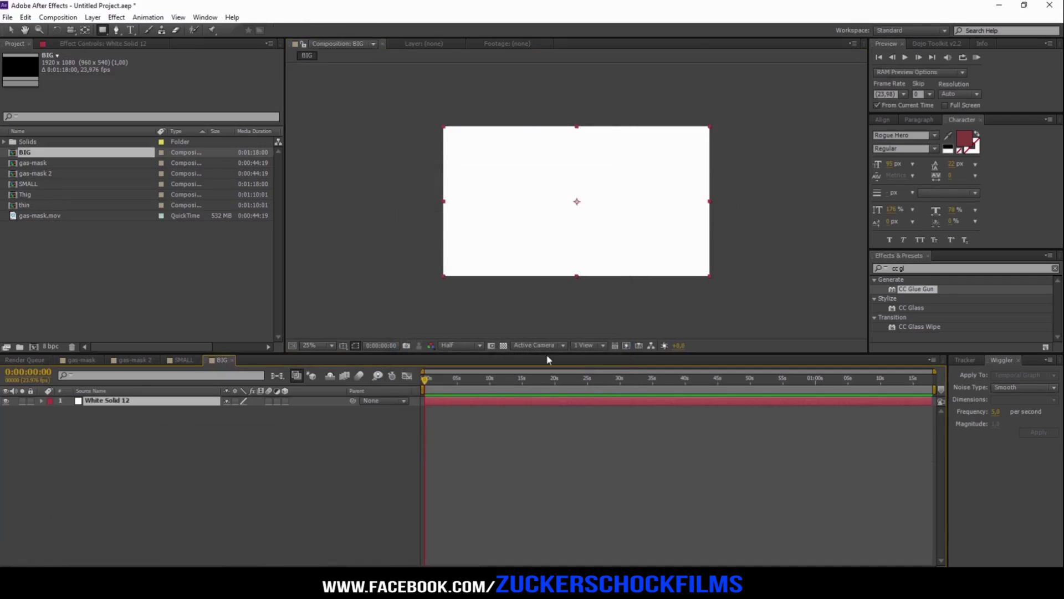
# Step: Cut White Solid 12 into large rectangular block masks, then return to the gas-mask comp
pyautogui.moveTo(396, 113)
pyautogui.mouseDown()
pyautogui.moveTo(516, 166)
pyautogui.moveTo(667, 173)
pyautogui.mouseUp()
pyautogui.moveTo(471, 193); pyautogui.dragTo(533, 218)
pyautogui.moveTo(580, 229); pyautogui.dragTo(733, 256)
pyautogui.moveTo(403, 258); pyautogui.dragTo(499, 287)
pyautogui.moveTo(596, 193); pyautogui.dragTo(686, 209)
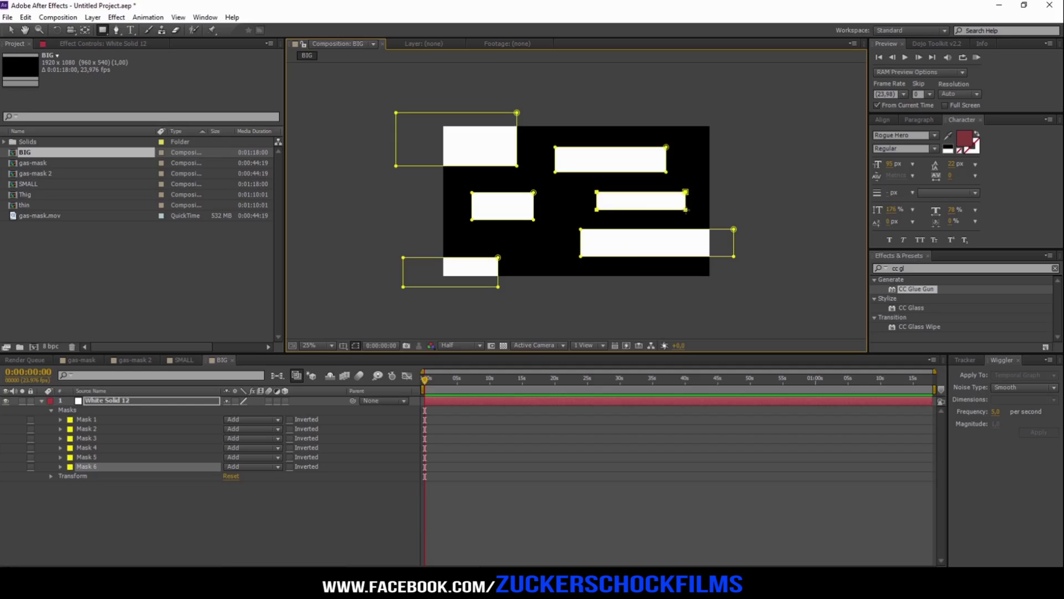
pyautogui.moveTo(583, 271); pyautogui.dragTo(652, 285)
pyautogui.moveTo(681, 128); pyautogui.dragTo(729, 137)
pyautogui.moveTo(422, 238); pyautogui.dragTo(464, 250)
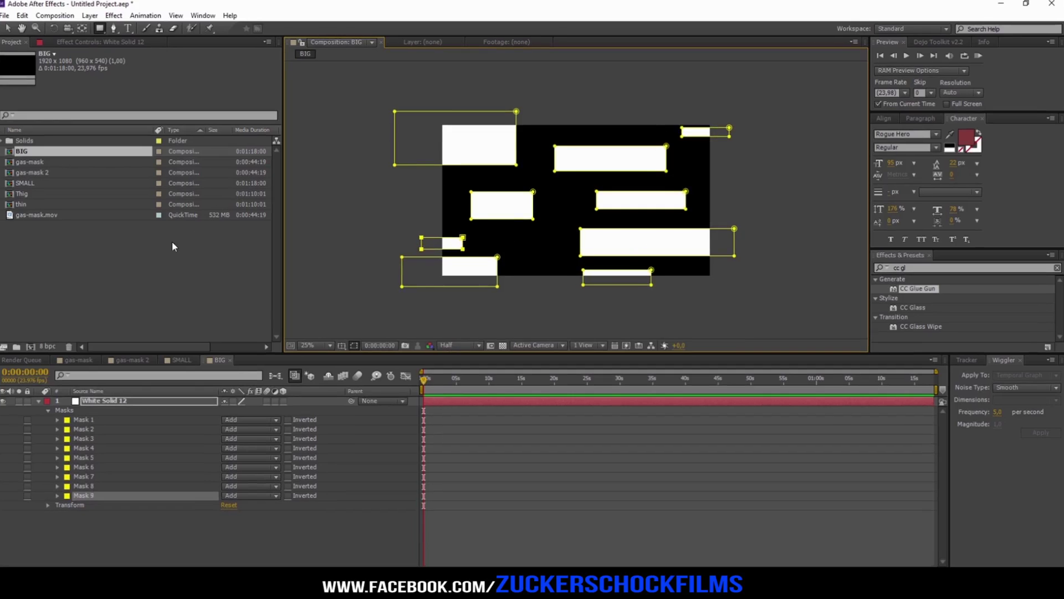
pyautogui.click(77, 360)
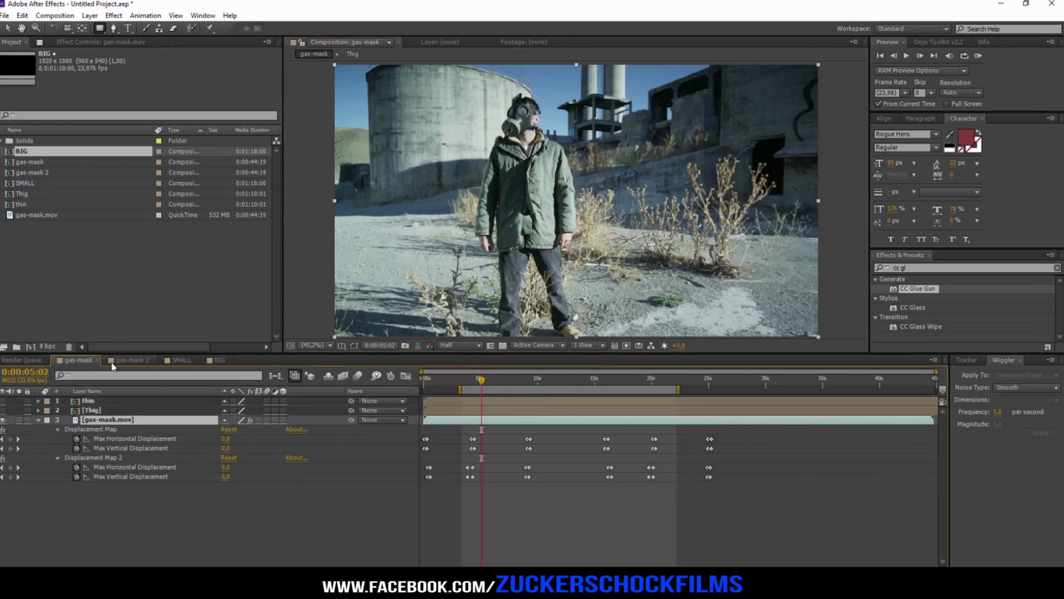
# Step: Stack BIG and SMALL above gas-mask.mov in gas-mask 2 and hide both layers
pyautogui.click(126, 362)
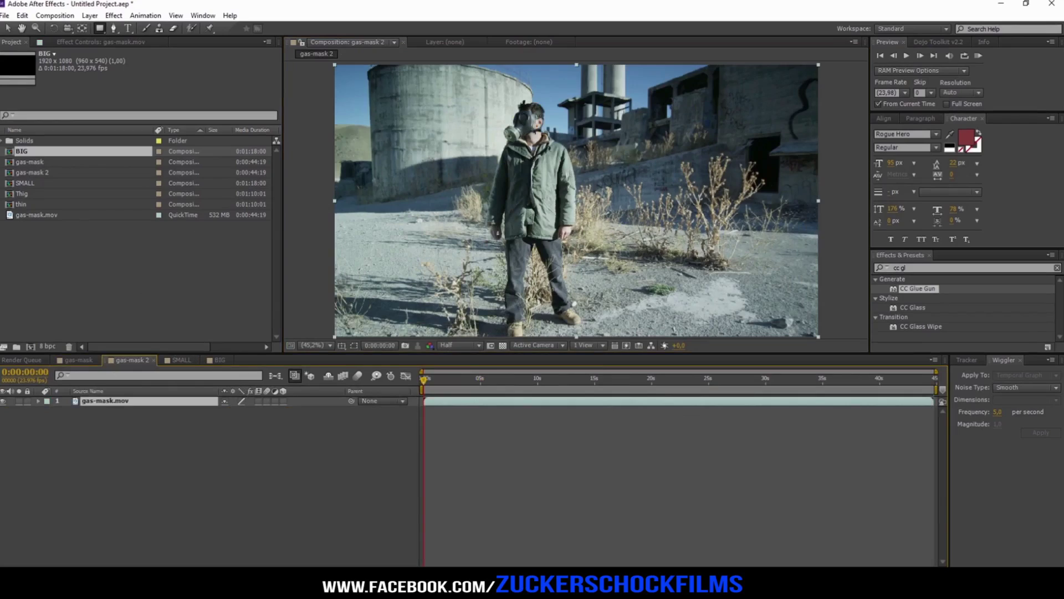
pyautogui.click(20, 182)
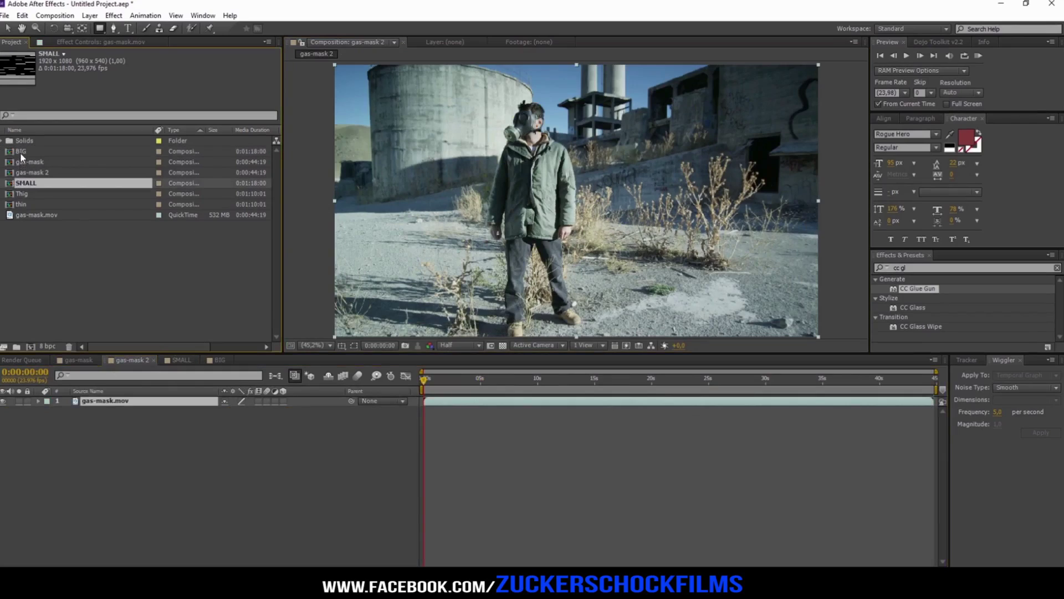
pyautogui.moveTo(24, 153); pyautogui.dragTo(64, 401)
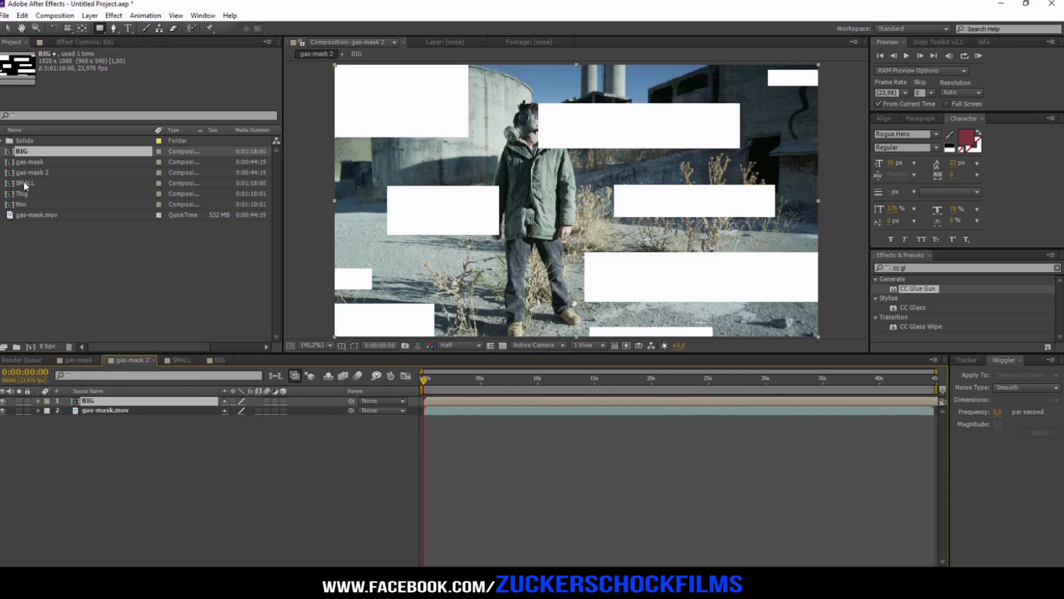
pyautogui.moveTo(25, 184); pyautogui.dragTo(75, 402)
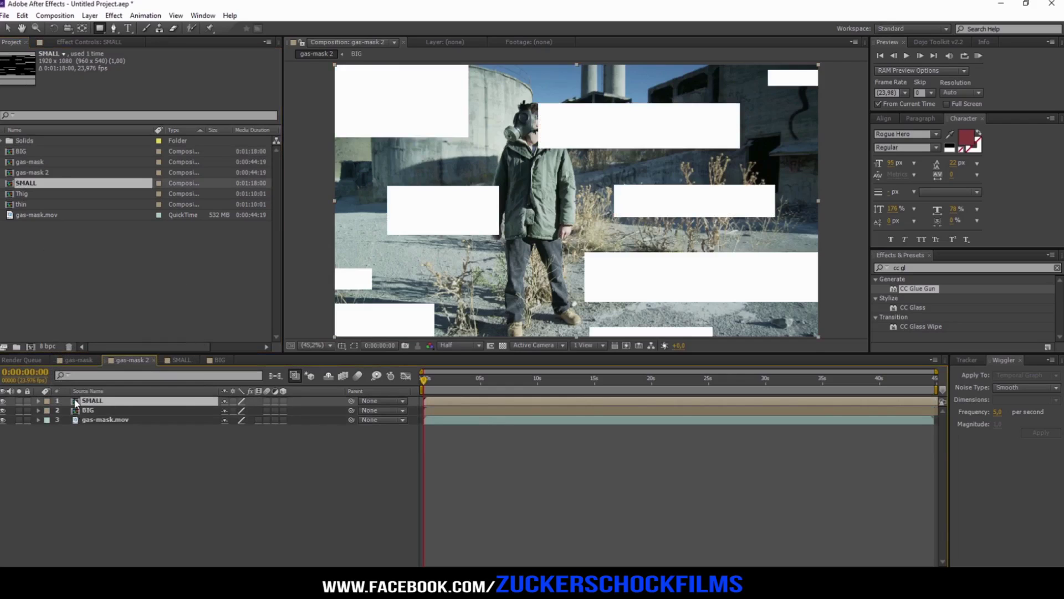
pyautogui.moveTo(3, 400); pyautogui.dragTo(4, 411)
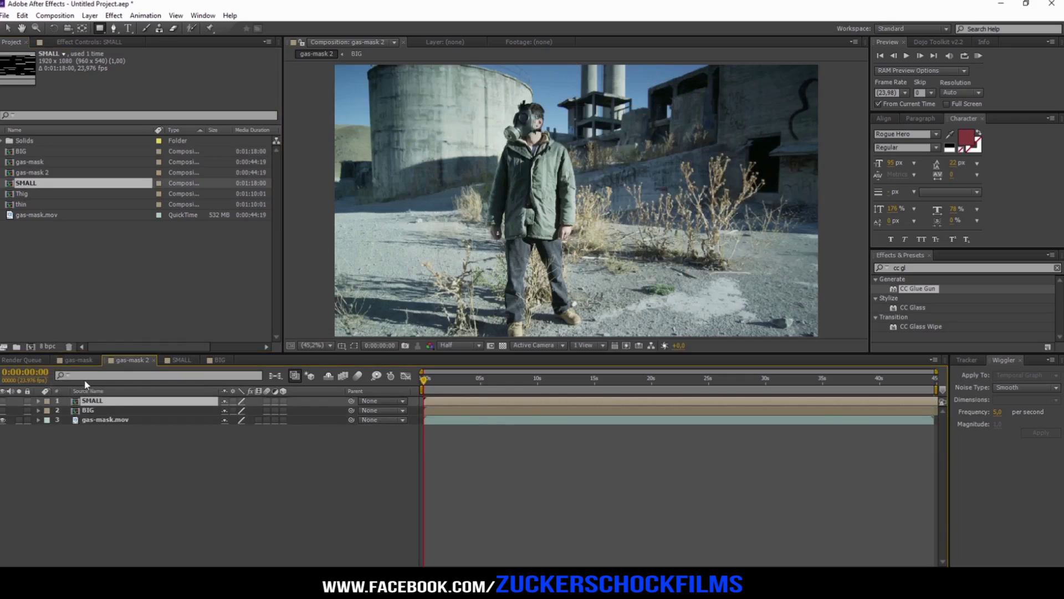
pyautogui.click(116, 421)
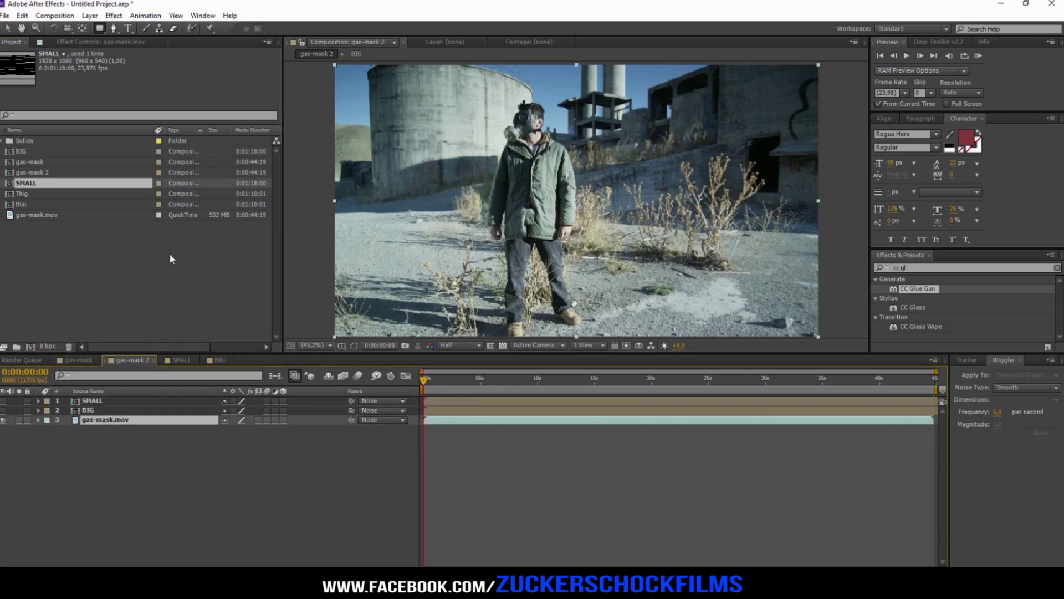
# Step: Apply Displacement Map to gas-mask.mov with SMALL as the displacement map layer
pyautogui.click(114, 15)
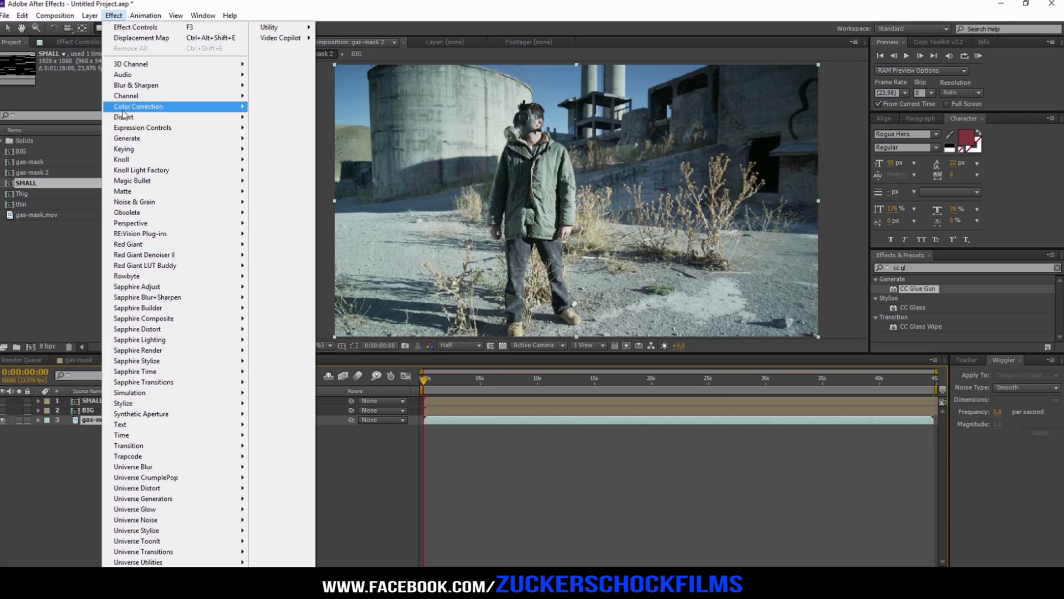
pyautogui.moveTo(123, 117)
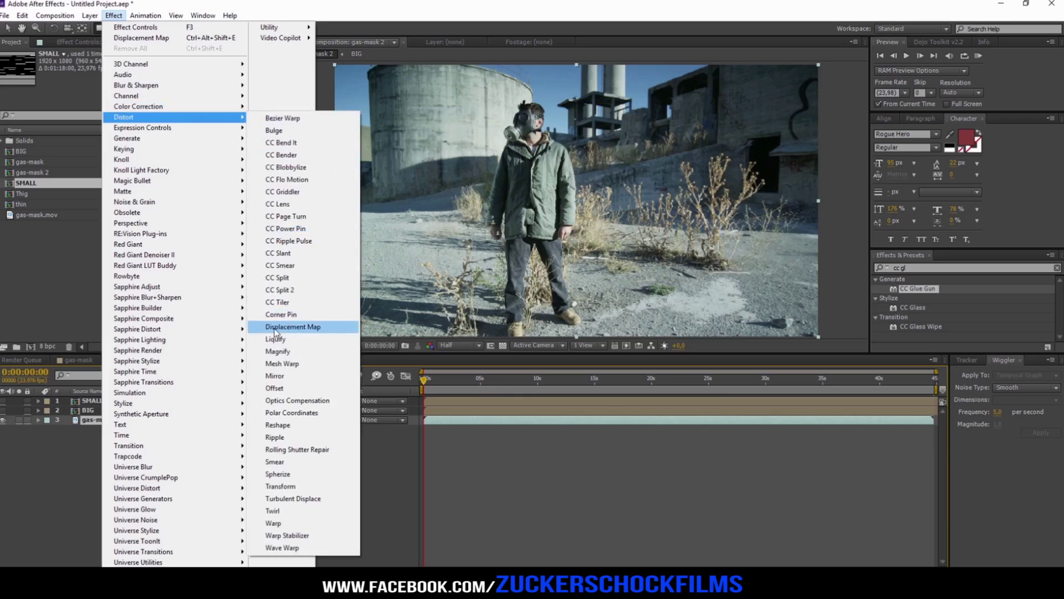
pyautogui.click(307, 328)
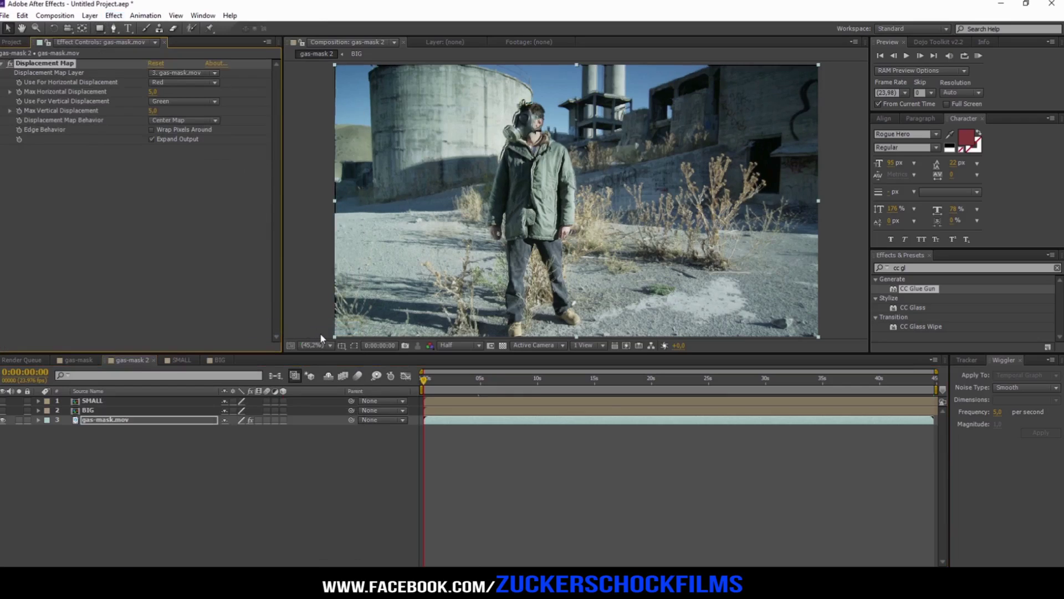
pyautogui.click(185, 73)
pyautogui.click(186, 103)
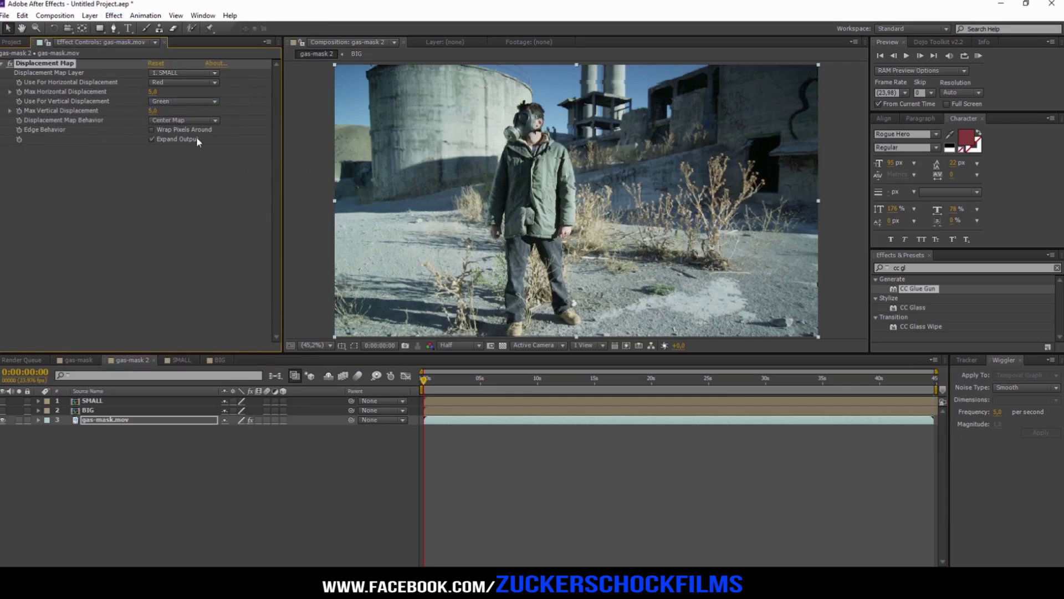
pyautogui.click(167, 419)
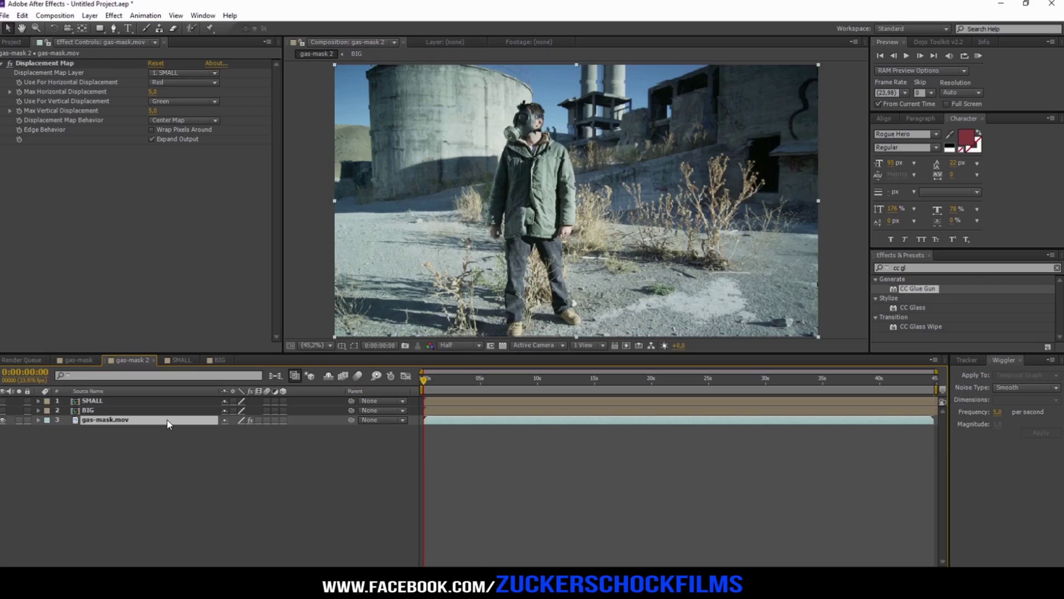
# Step: Keyframe Max Horizontal and Vertical Displacement at 0, then show keyframes at frame-level zoom
pyautogui.click(20, 91)
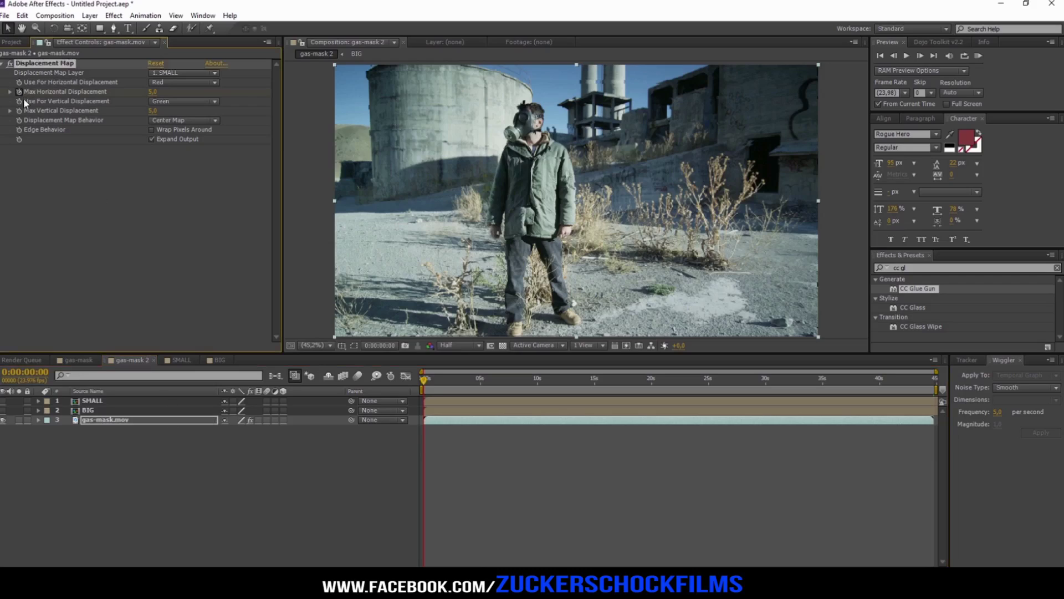
pyautogui.click(154, 91)
pyautogui.press('Return')
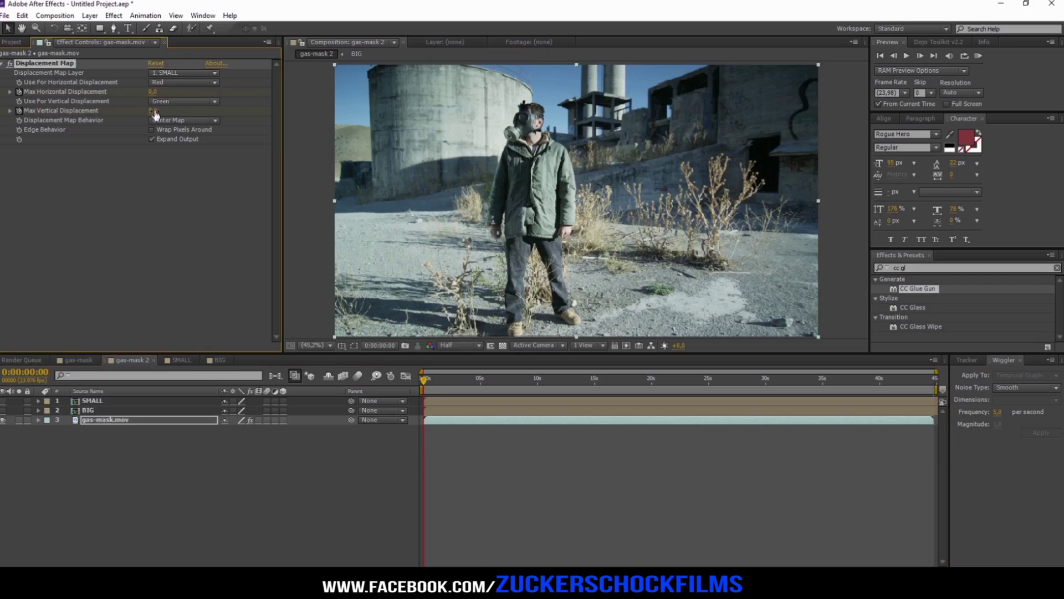
pyautogui.press('Return')
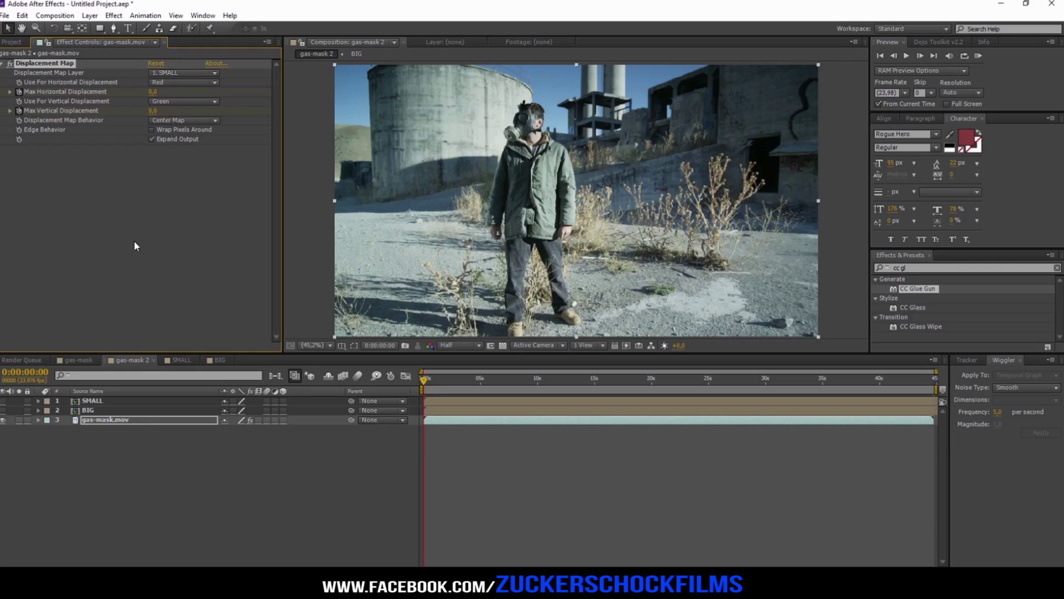
pyautogui.click(101, 422)
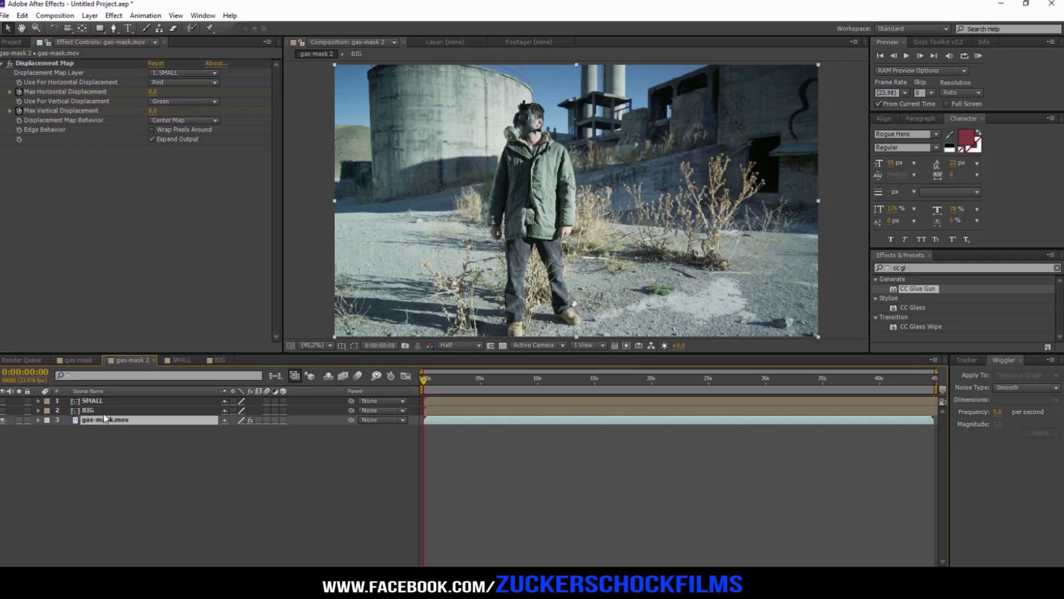
pyautogui.press('u')
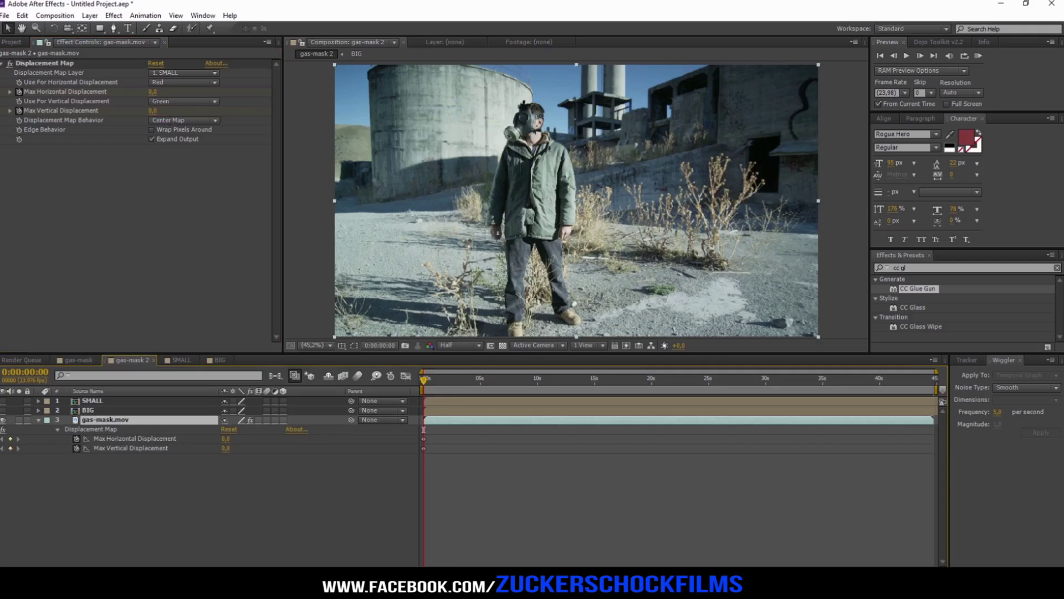
pyautogui.press(';')
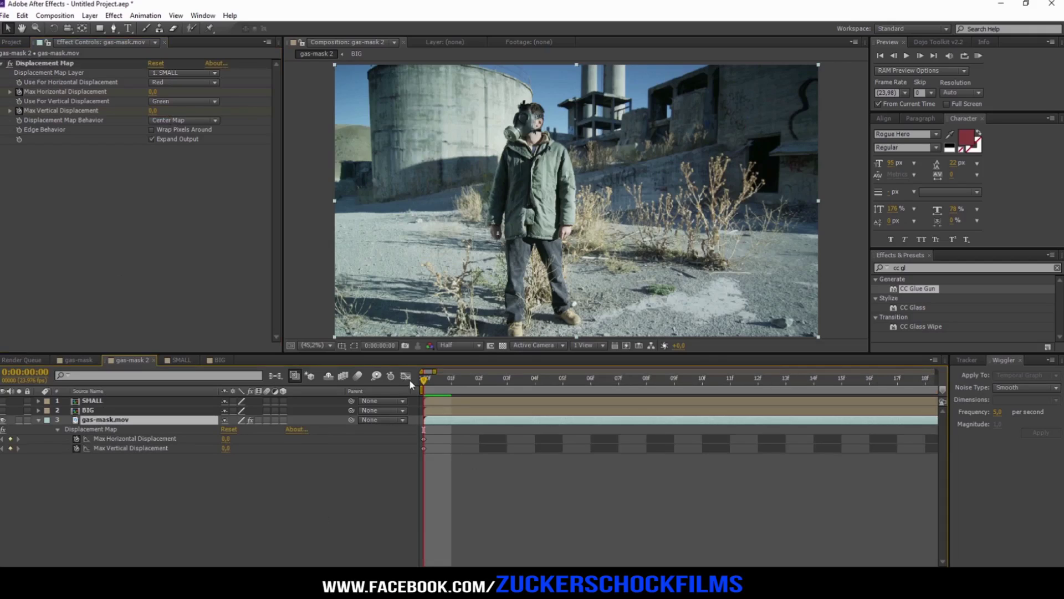
# Step: Set displacement to 165/196 at frame 1, hold it at frame 7, zero both at frame 8
pyautogui.click(445, 382)
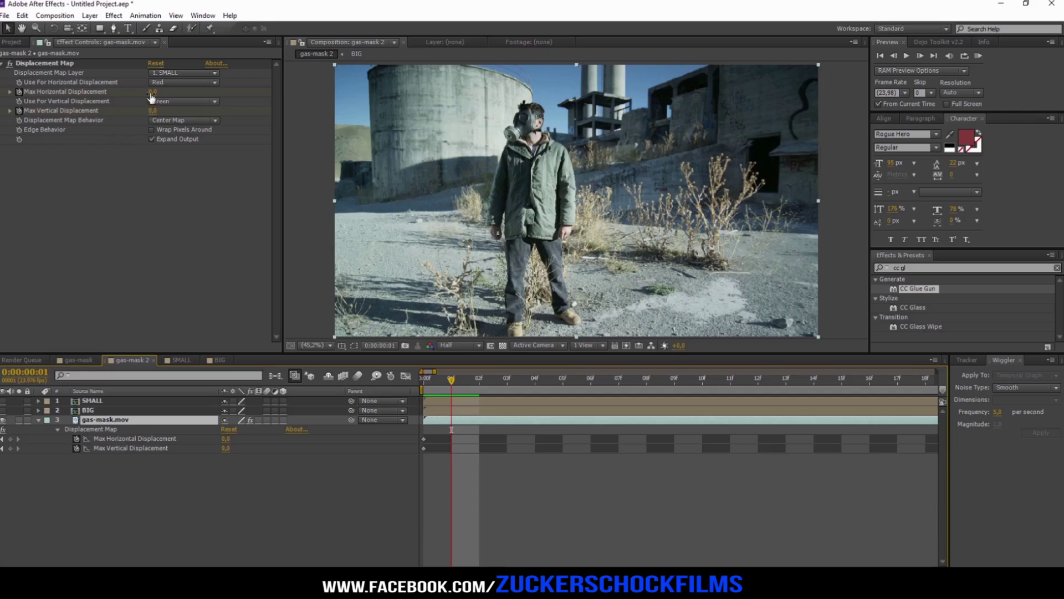
pyautogui.moveTo(152, 92)
pyautogui.mouseDown()
pyautogui.moveTo(257, 92)
pyautogui.moveTo(169, 102)
pyautogui.moveTo(258, 108)
pyautogui.mouseUp()
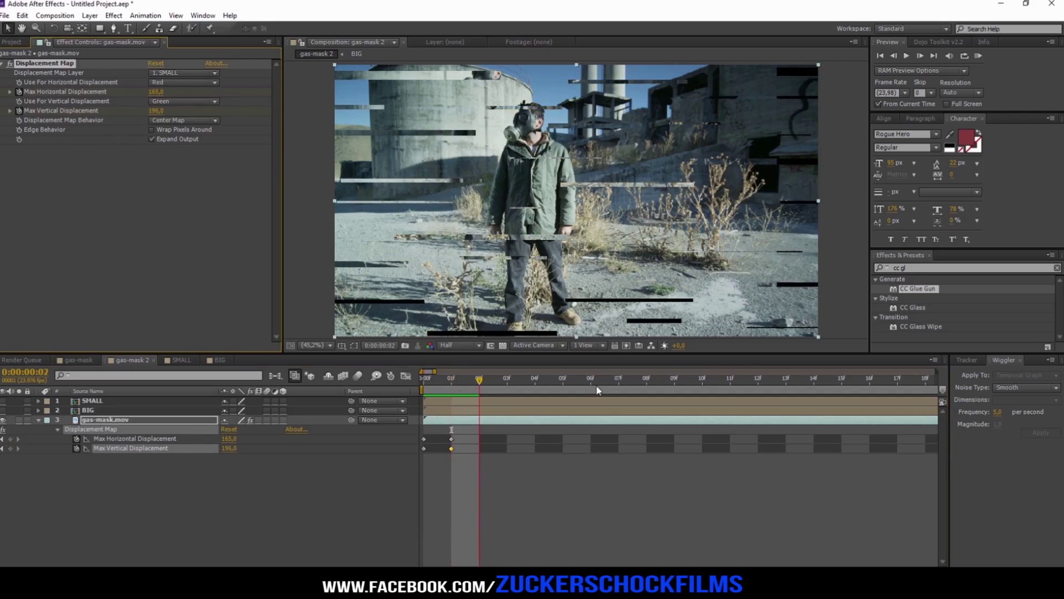
pyautogui.moveTo(452, 384); pyautogui.dragTo(619, 381)
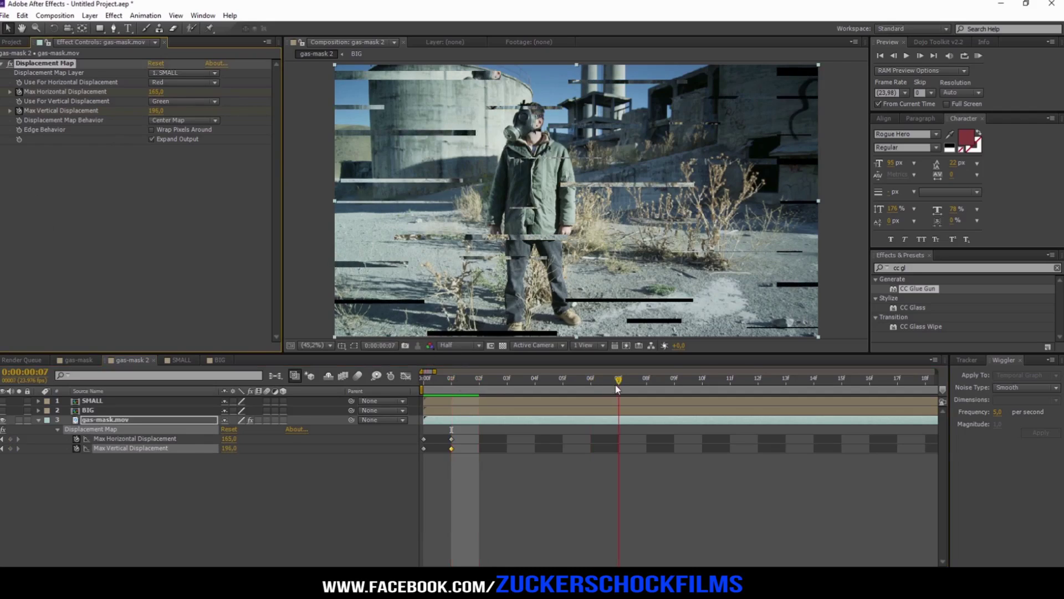
pyautogui.click(10, 439)
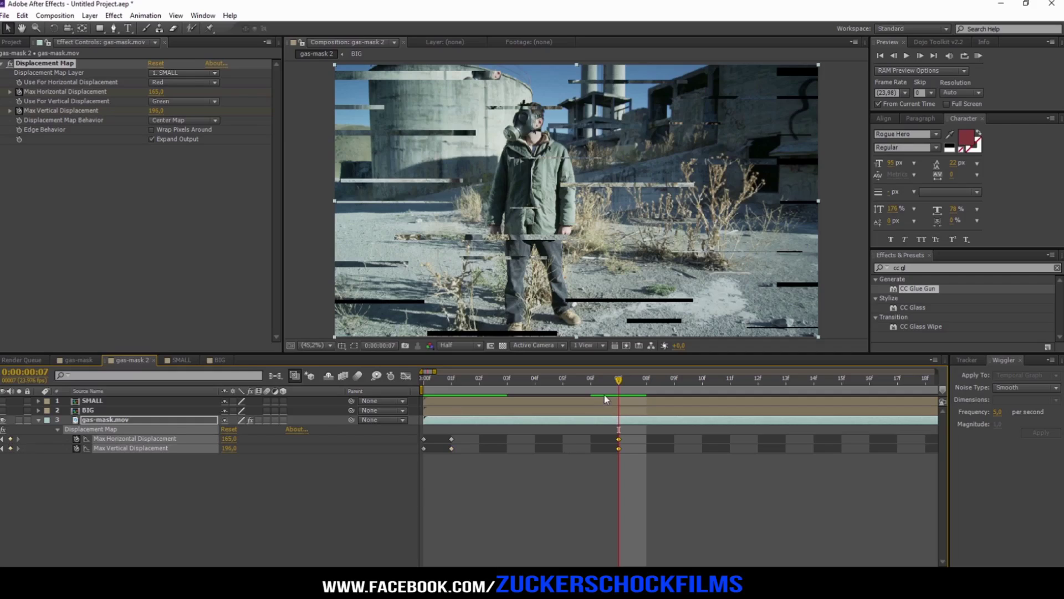
pyautogui.moveTo(619, 382); pyautogui.dragTo(639, 384)
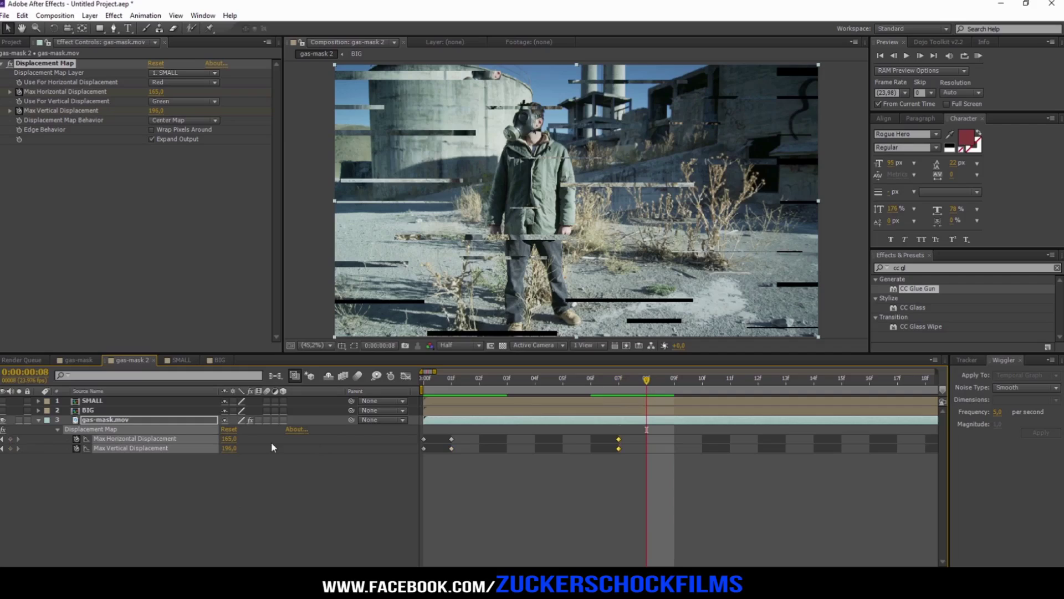
pyautogui.click(158, 92)
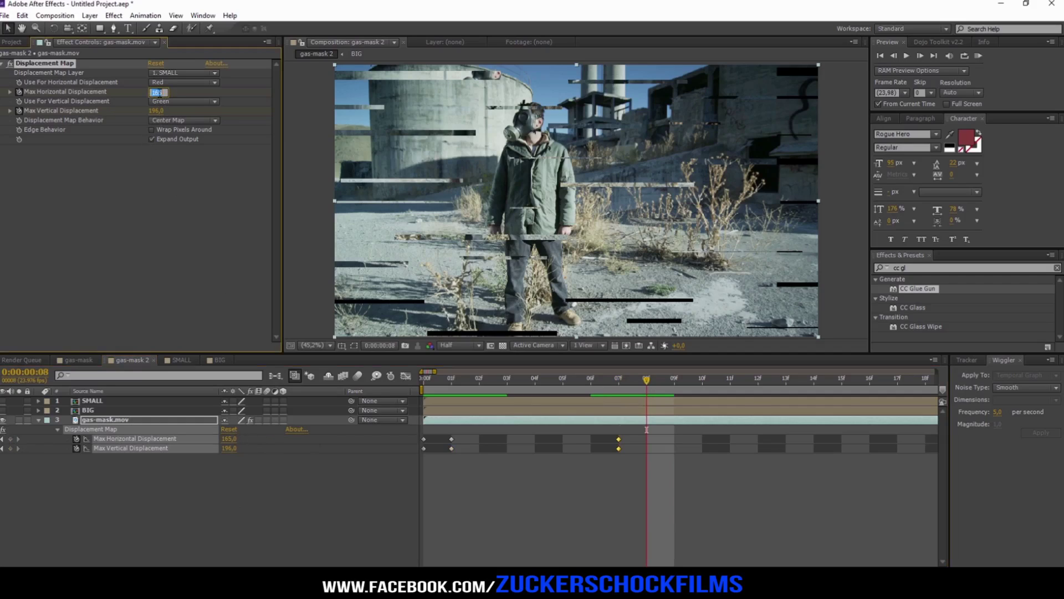
pyautogui.write('0')
pyautogui.press('Return')
pyautogui.click(155, 111)
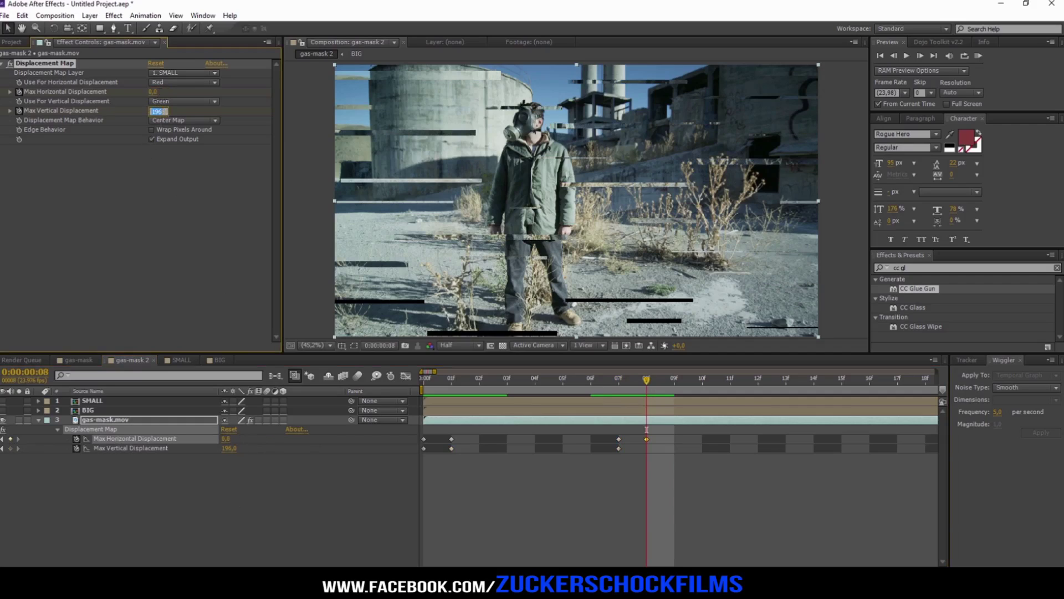
pyautogui.write('0')
pyautogui.press('Return')
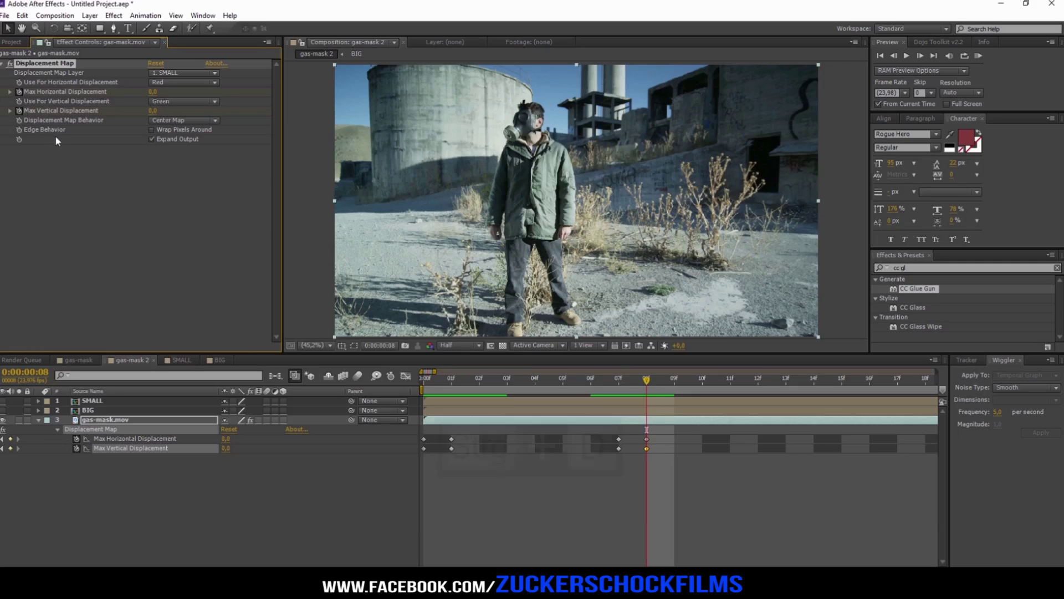
# Step: Duplicate the effect as Displacement Map 2 using BIG as its map layer
pyautogui.hotkey('ctrl', 'd')
pyautogui.click(179, 157)
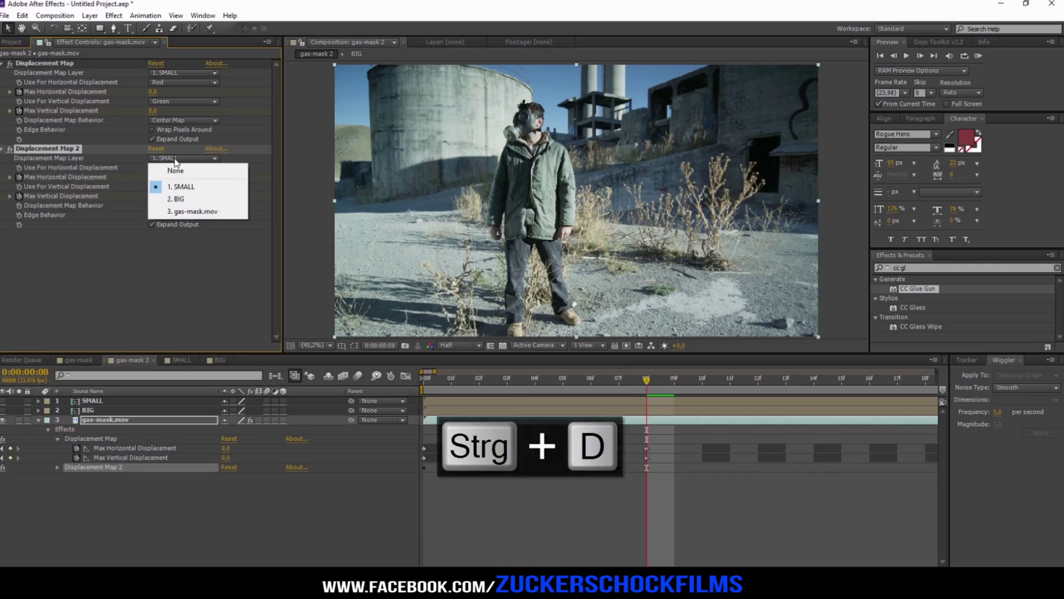
pyautogui.click(194, 200)
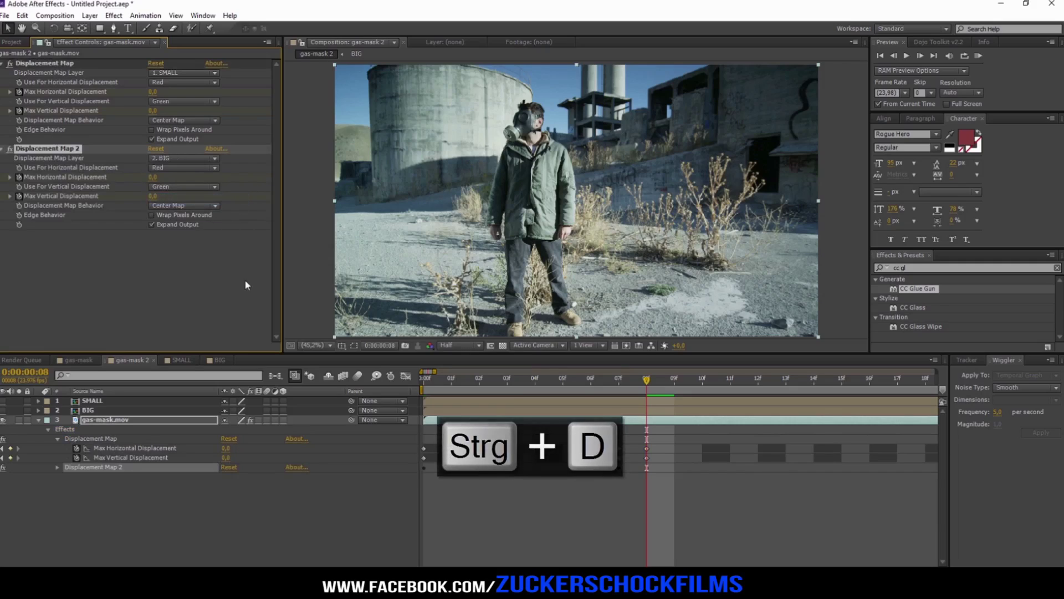
pyautogui.click(107, 421)
pyautogui.press('u')
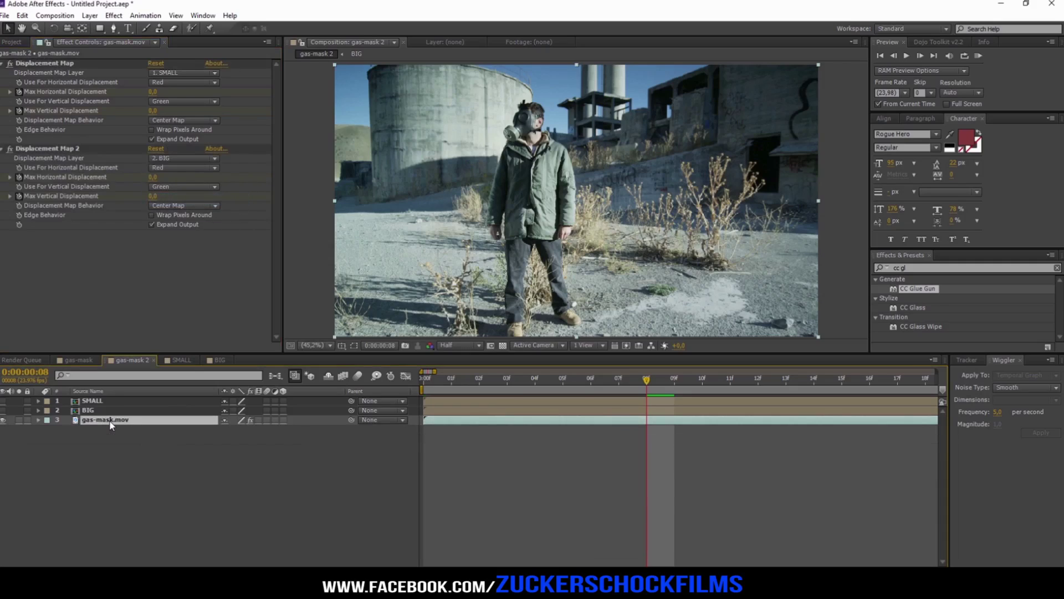
# Step: Move Displacement Map 2's keyframes three frames later, then select both effects' keyframes
pyautogui.press('u')
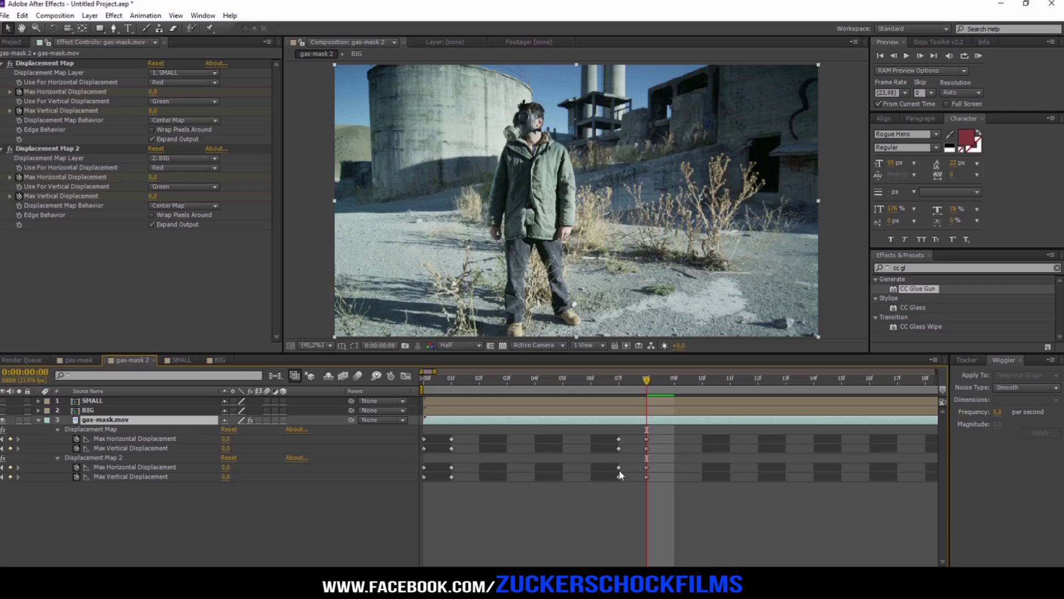
pyautogui.moveTo(663, 466)
pyautogui.mouseDown()
pyautogui.moveTo(420, 488)
pyautogui.moveTo(503, 479)
pyautogui.mouseUp()
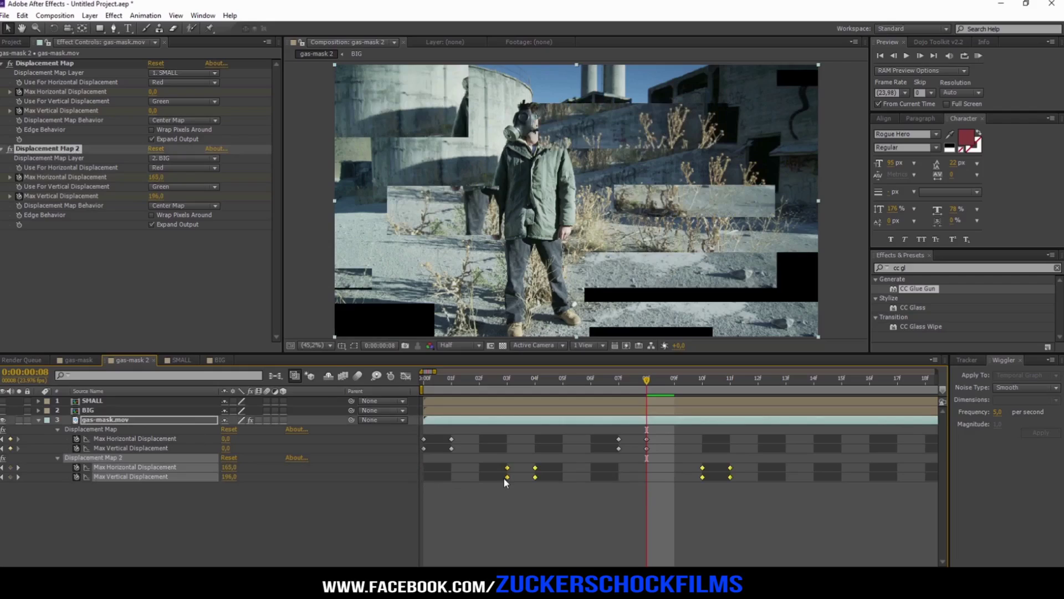
pyautogui.moveTo(751, 435); pyautogui.dragTo(406, 488)
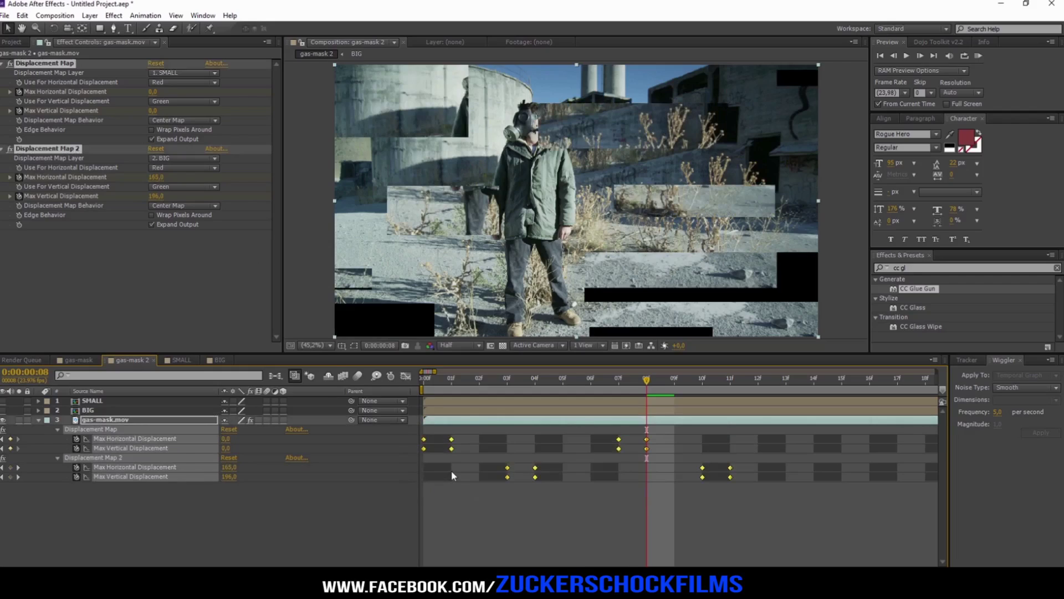
# Step: Copy the glitch keyframes, paste them at 4 seconds, and preview from the start
pyautogui.hotkey('ctrl', 'c')
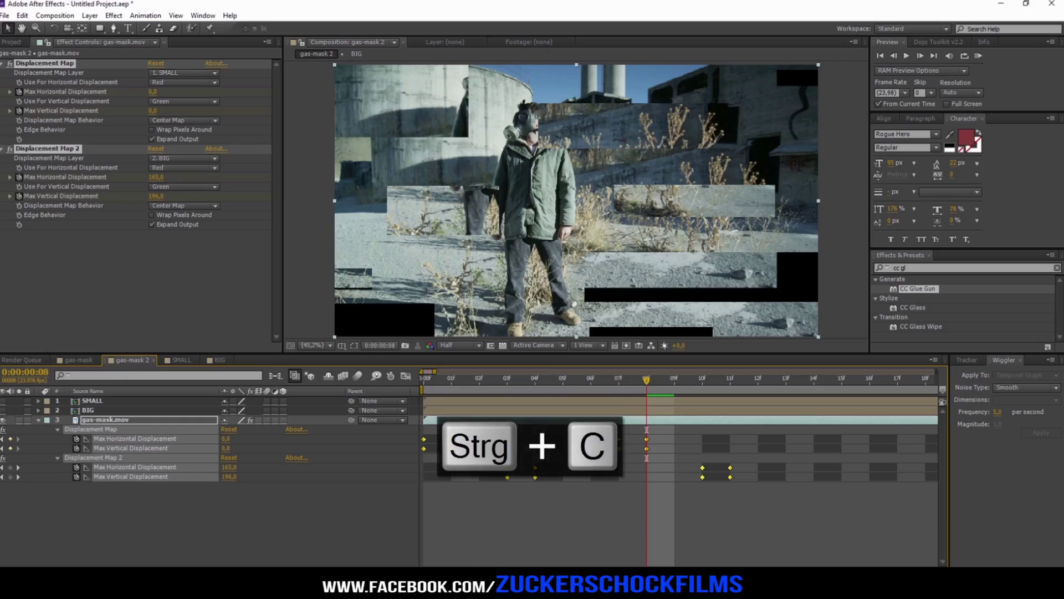
pyautogui.press(';')
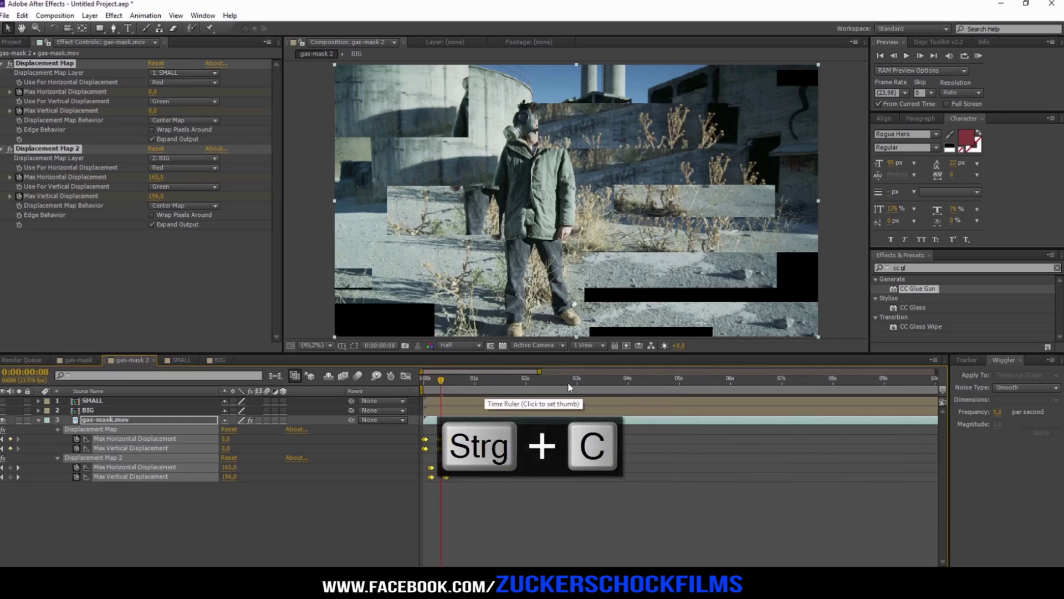
pyautogui.click(630, 380)
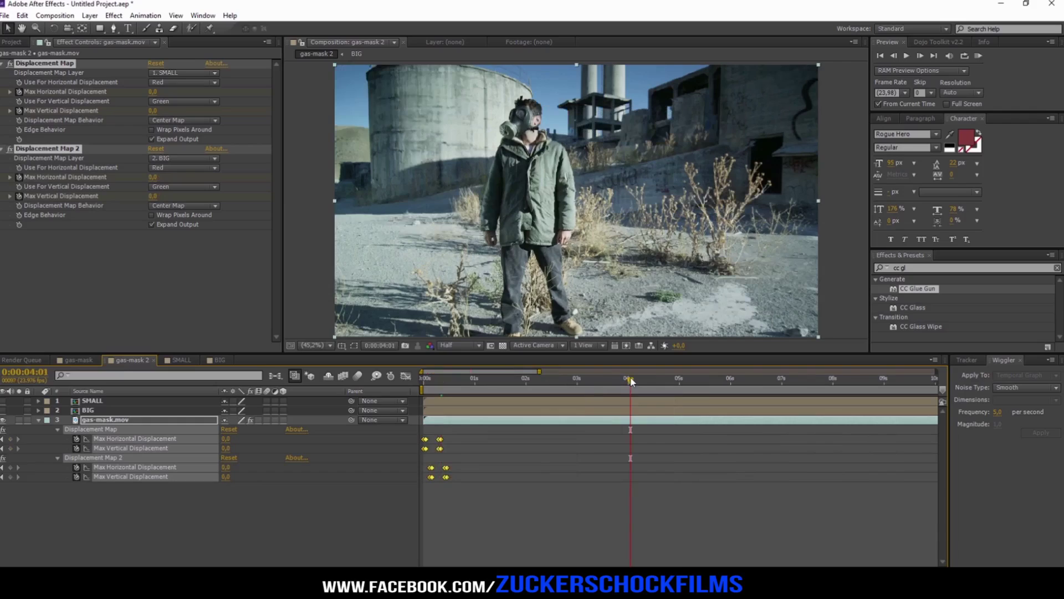
pyautogui.hotkey('ctrl', 'v')
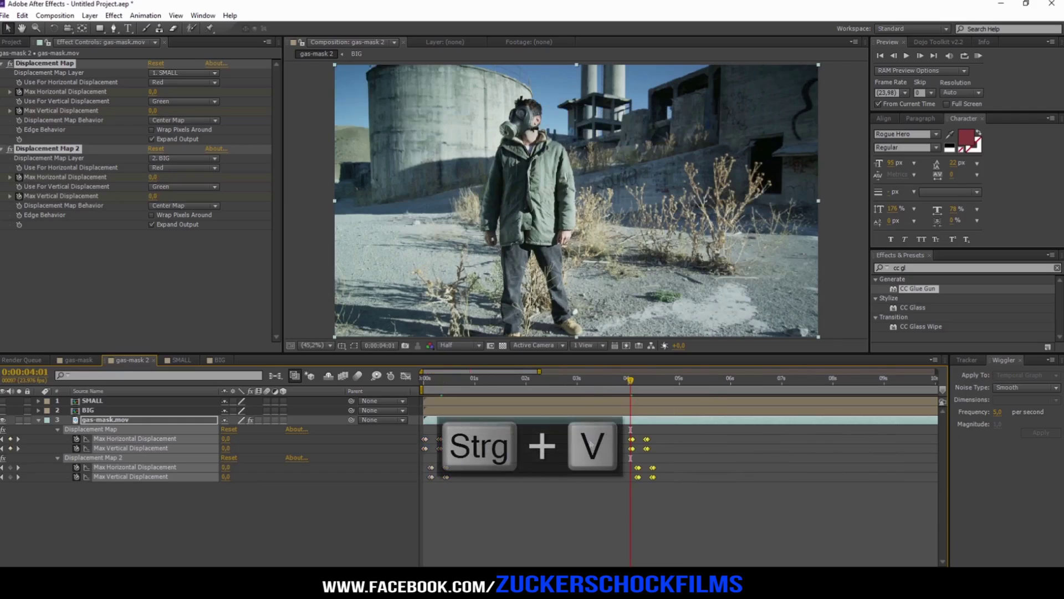
pyautogui.click(880, 104)
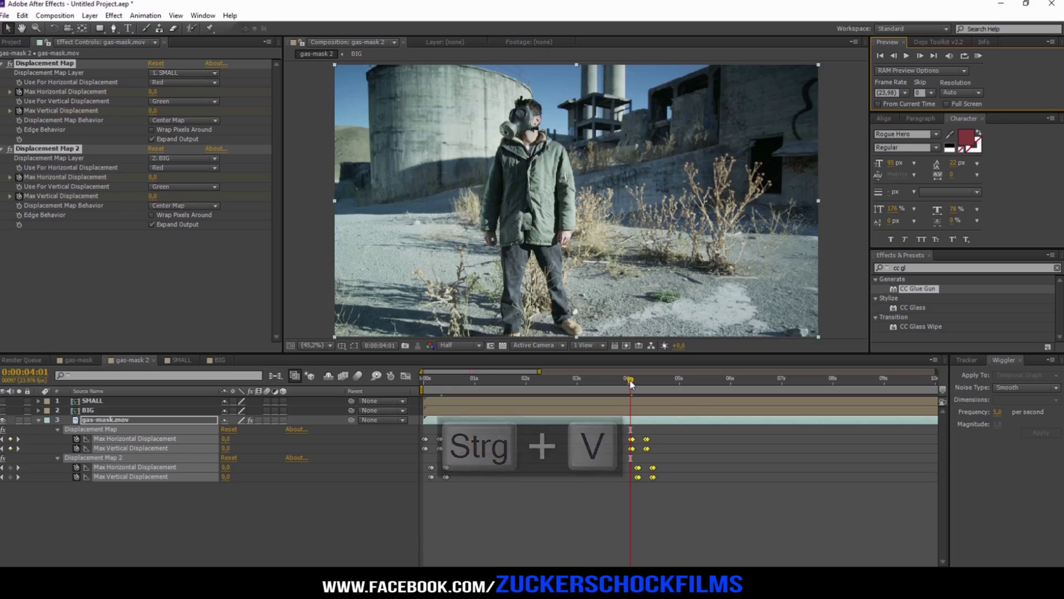
pyautogui.press('KP_0')
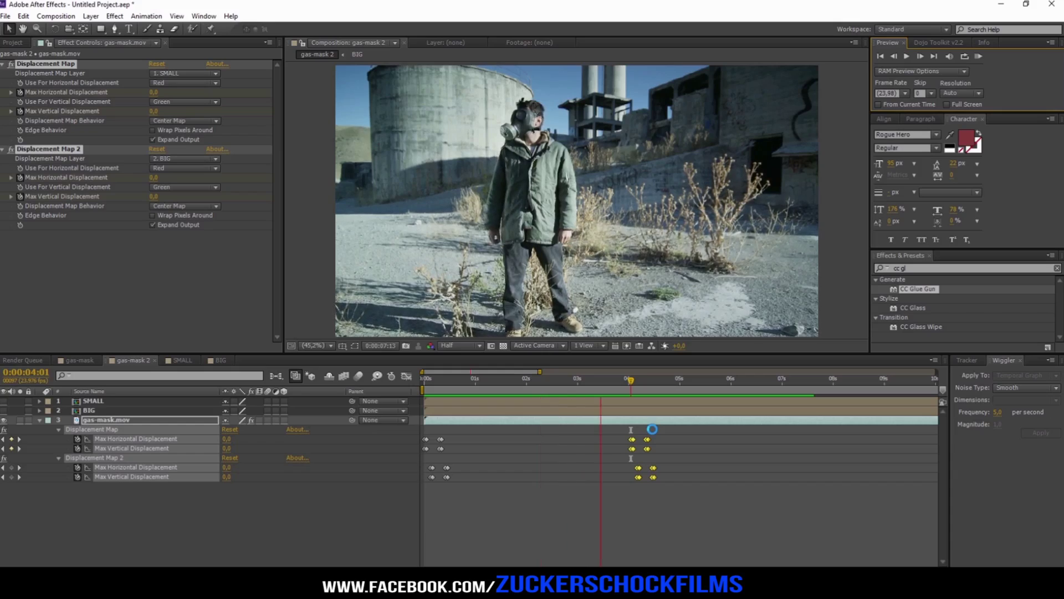
pyautogui.press('space')
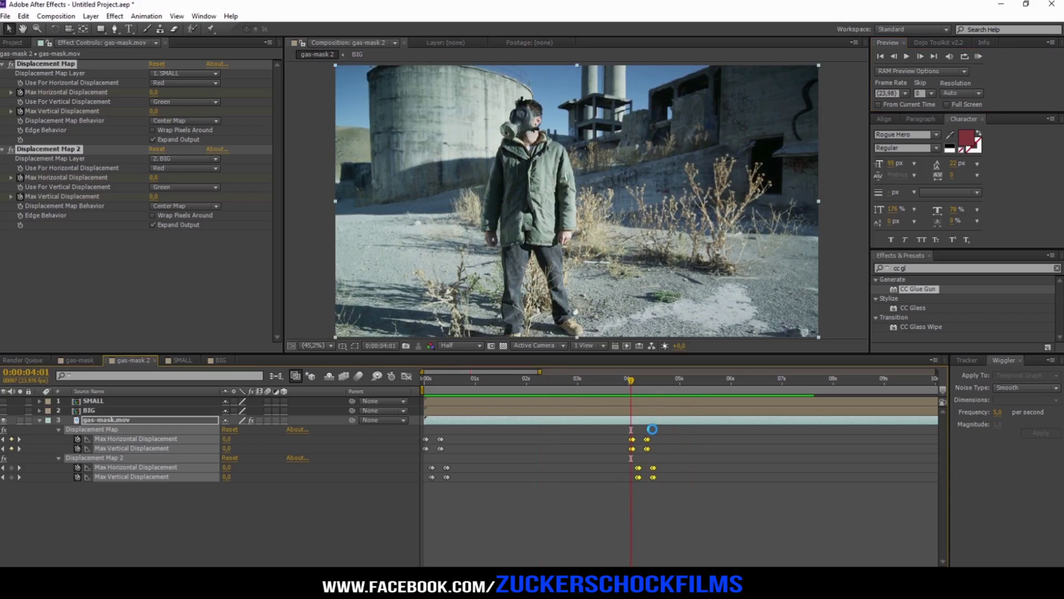